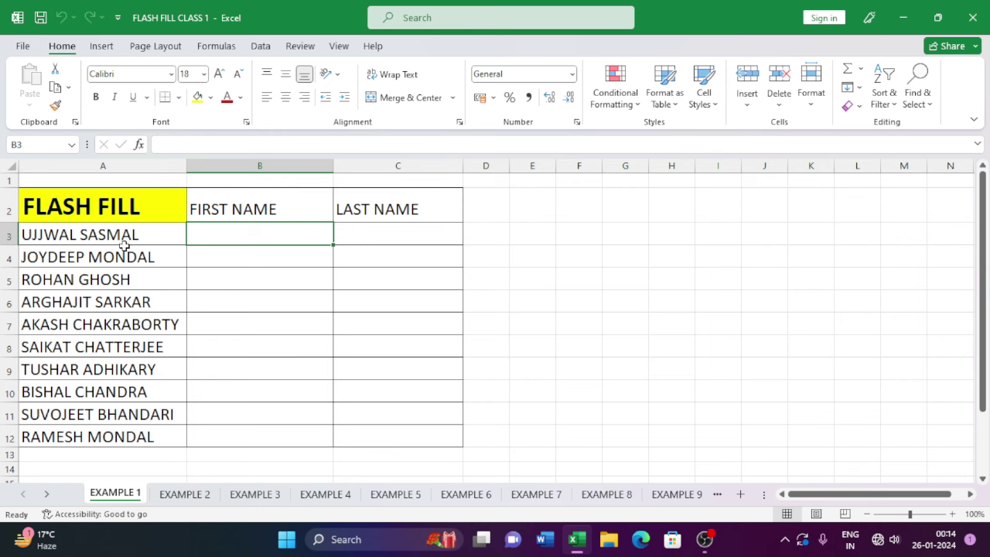
click(389, 238)
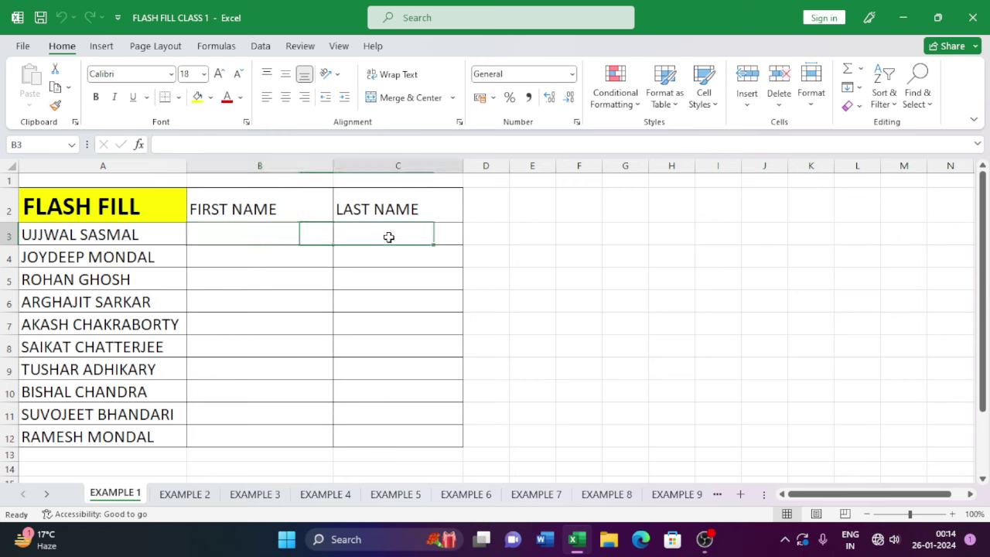
click(256, 237)
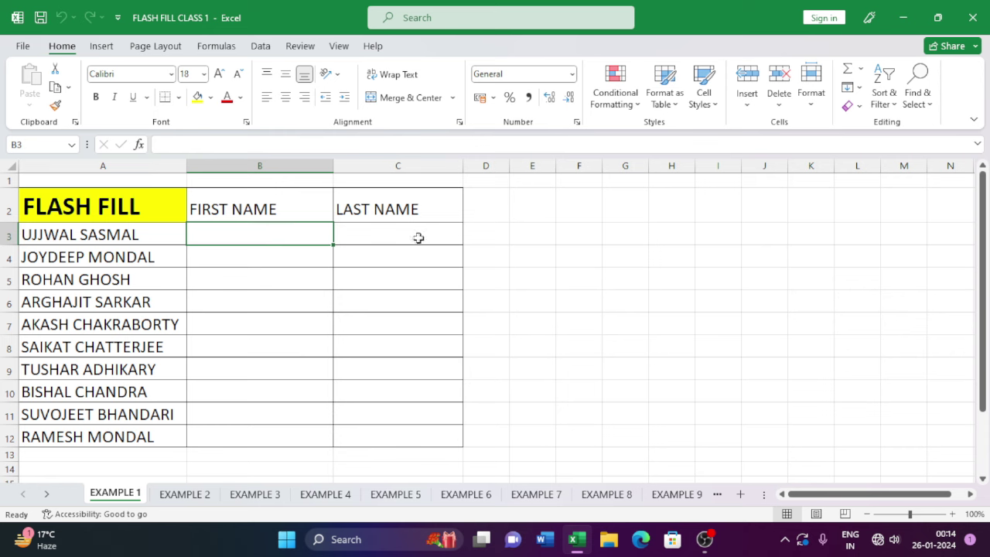
key(Tab)
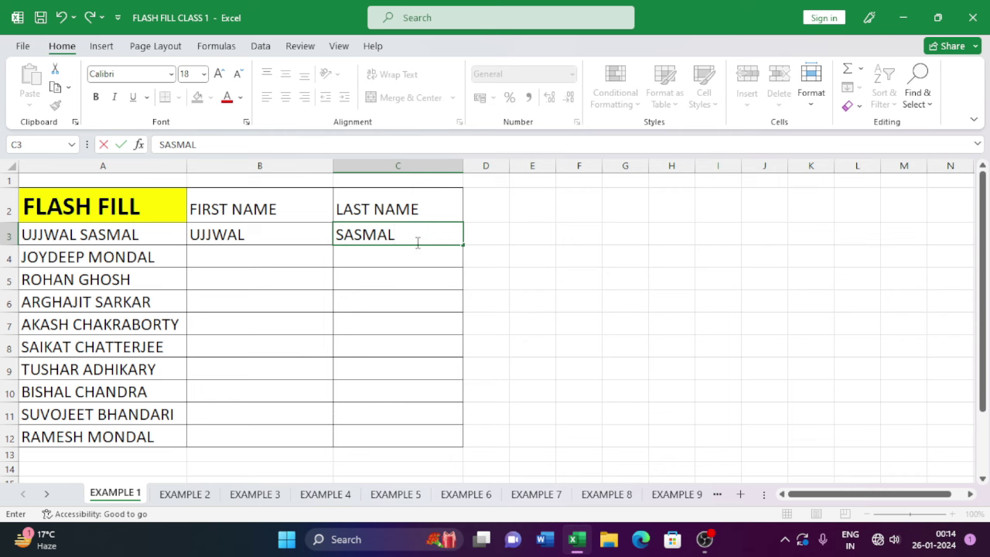
click(287, 235)
Flash Fill the first names down B3:B12 for all ten rows
drag(283, 241, 301, 431)
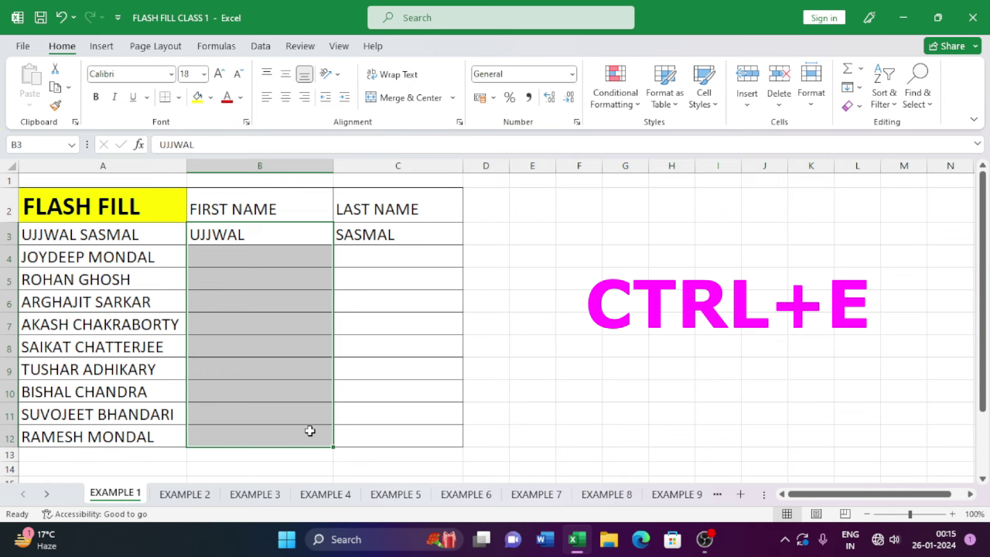
key(ctrl+e)
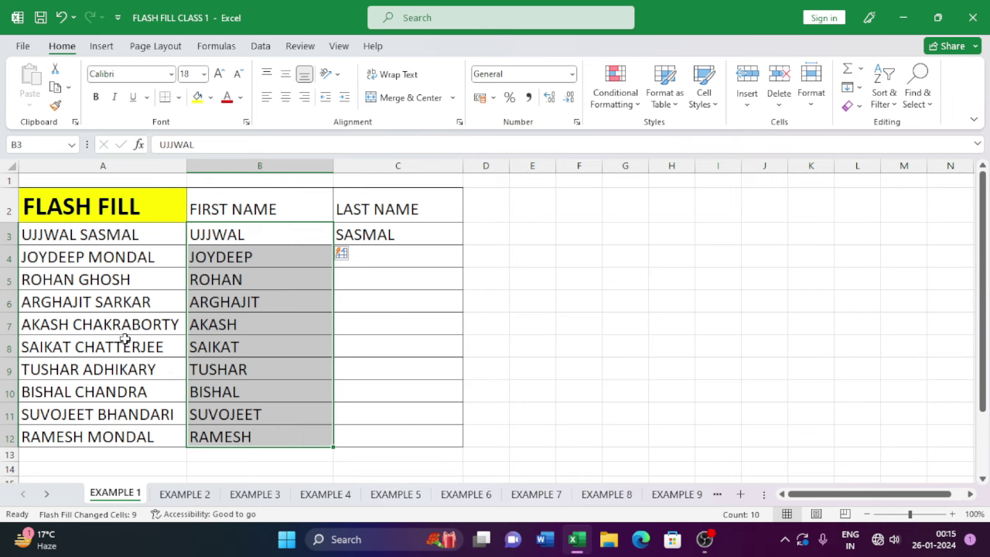
click(392, 257)
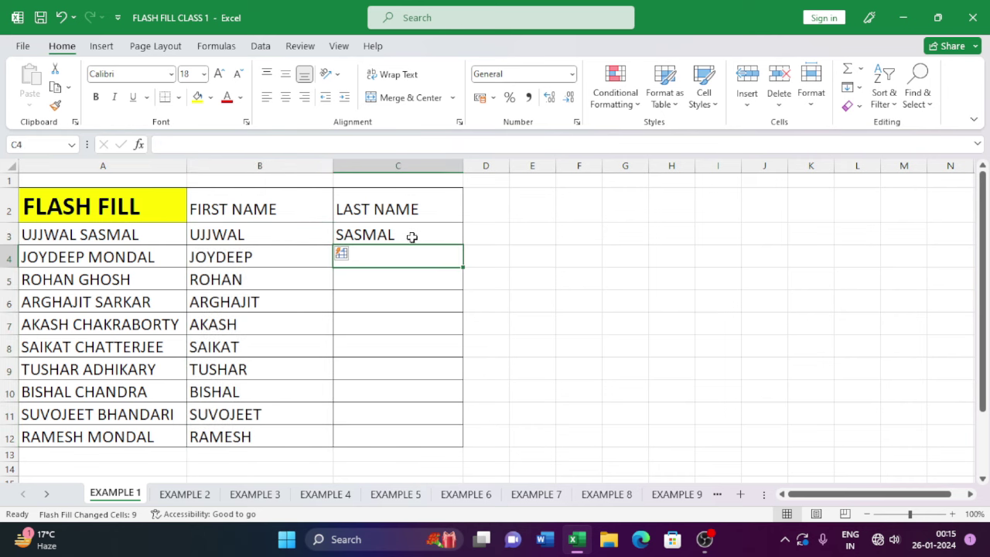
Flash Fill the surnames into C3:C12 for all ten full names
drag(411, 237, 429, 437)
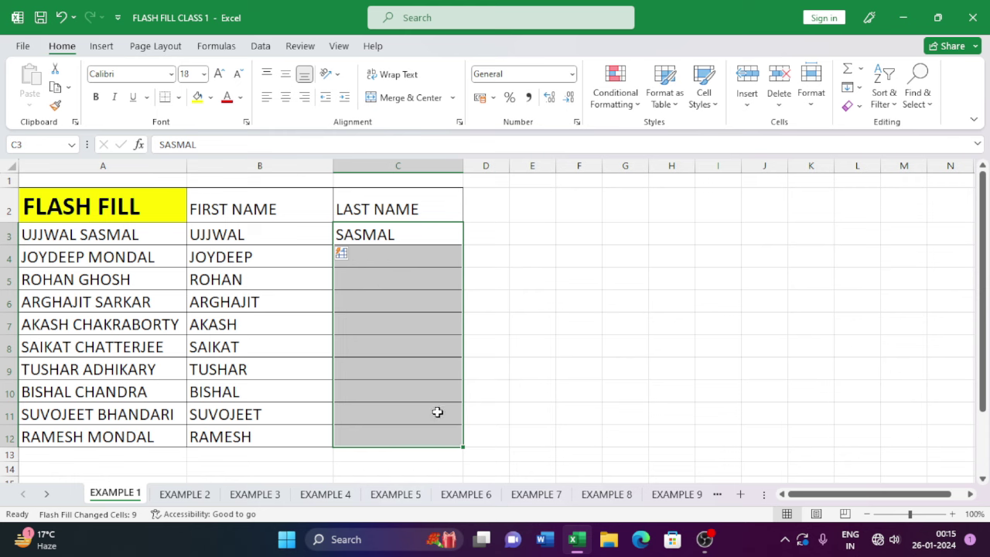
key(ctrl+e)
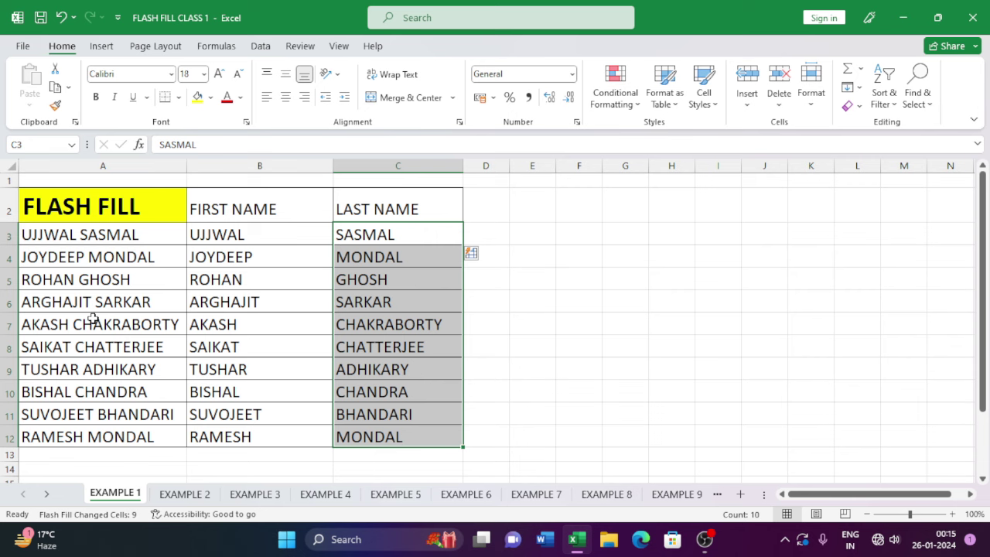
click(512, 368)
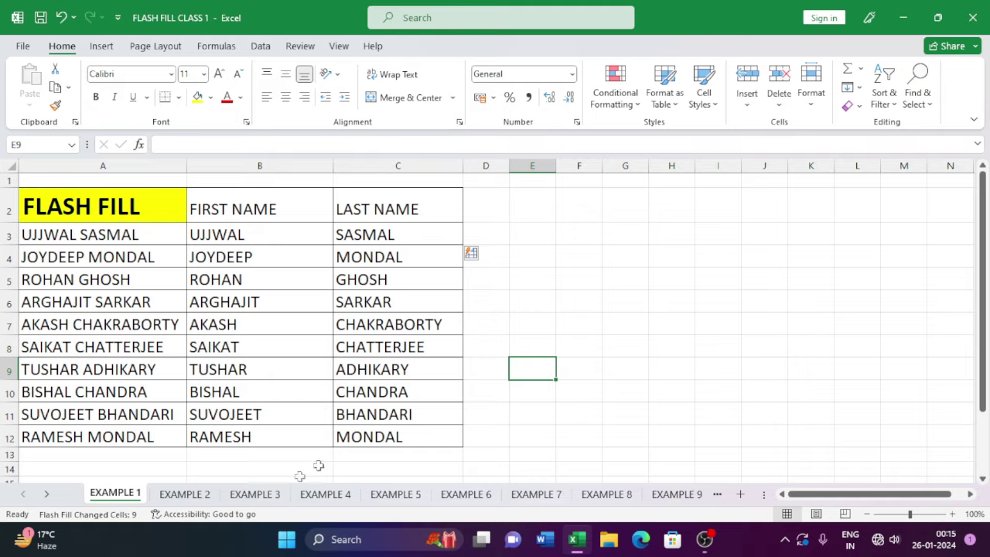
click(182, 494)
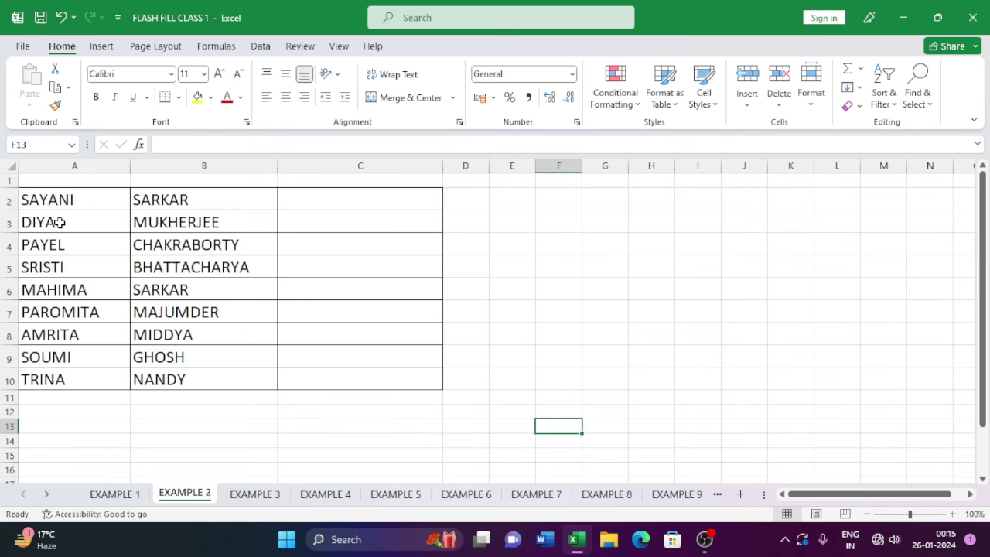
click(326, 201)
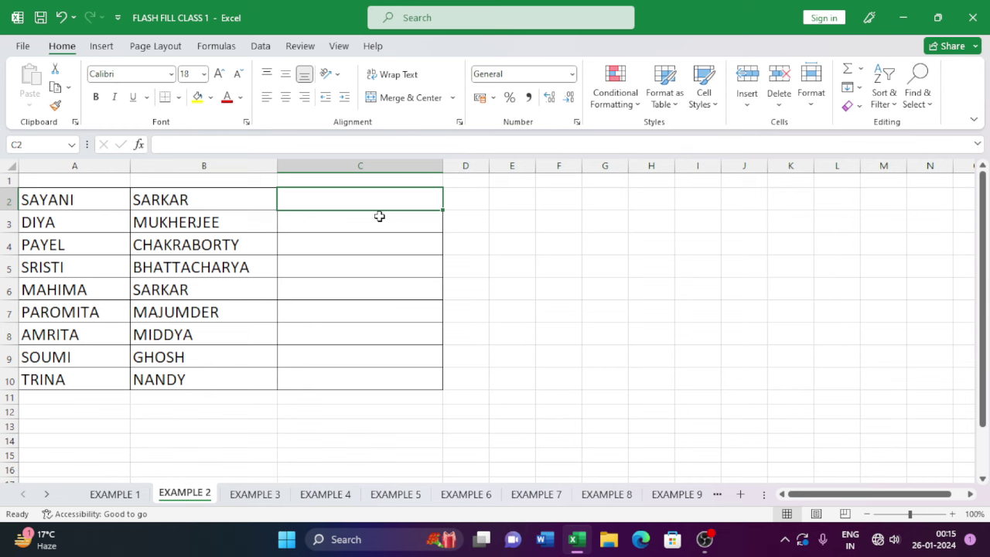
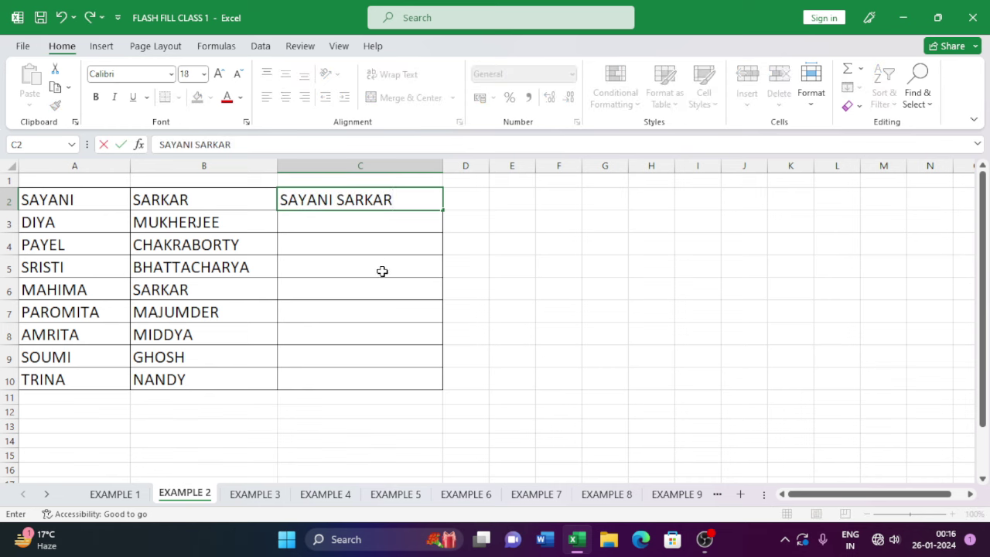
click(509, 252)
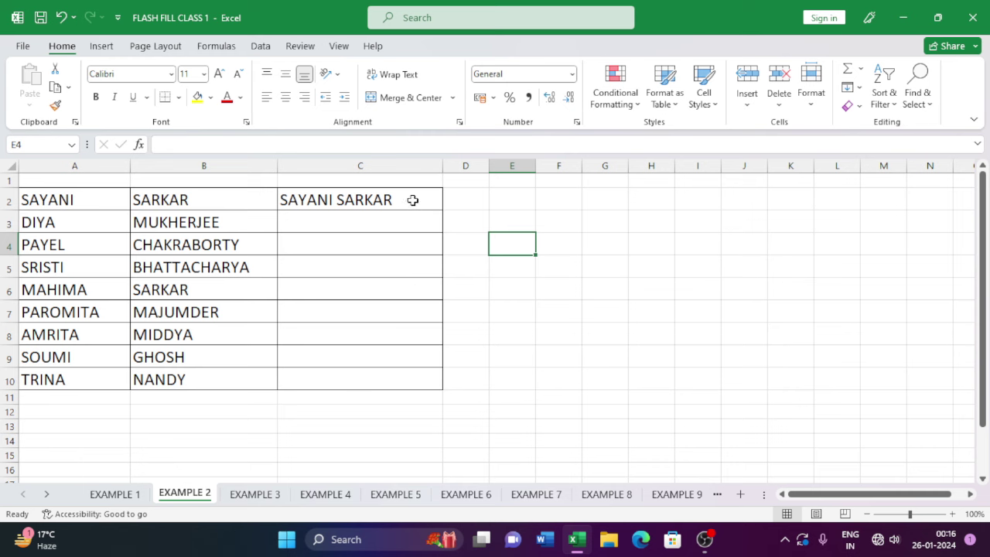
drag(414, 199, 405, 385)
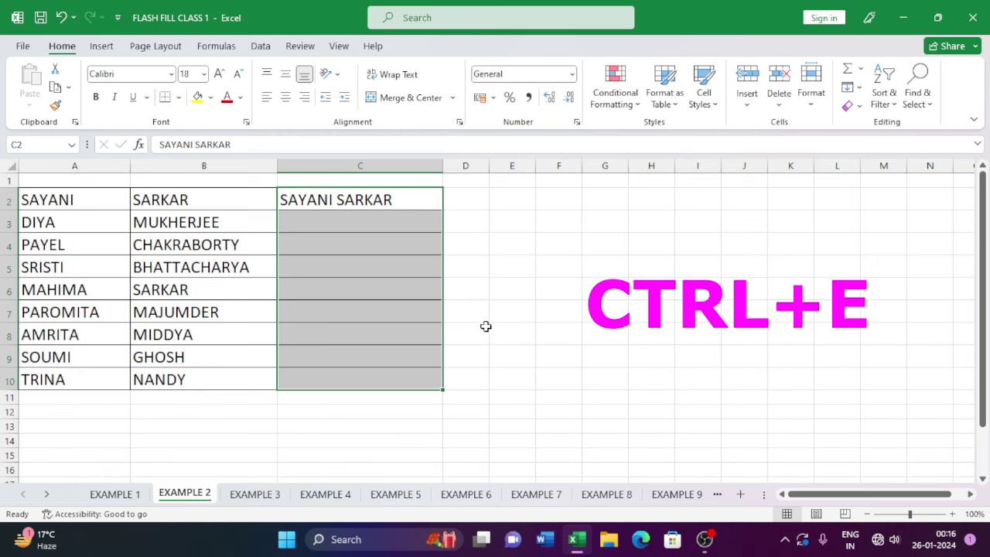
key(ctrl+e)
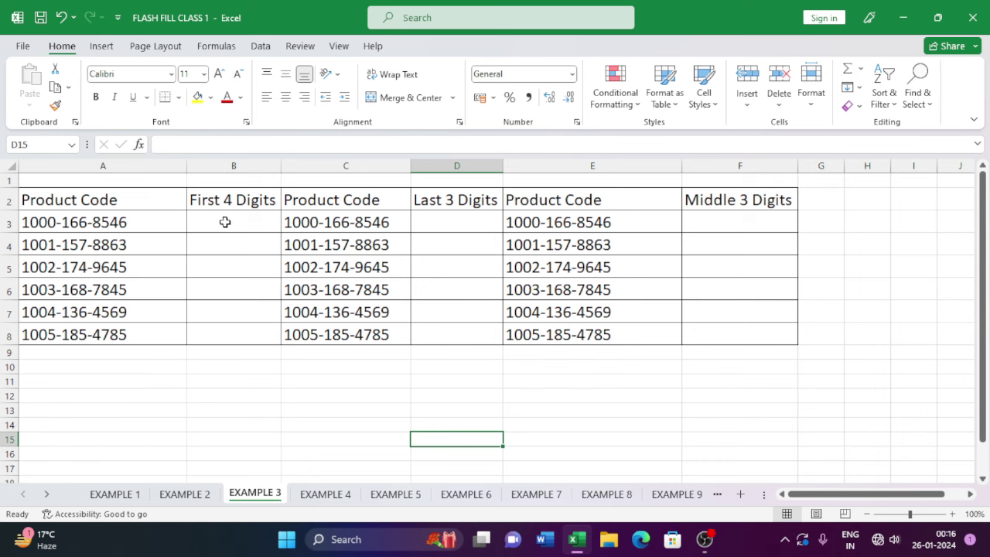
Enter 1000 in B3 and Flash Fill First 4 Digits through B8 (1000–1005)
click(225, 222)
text(1000)
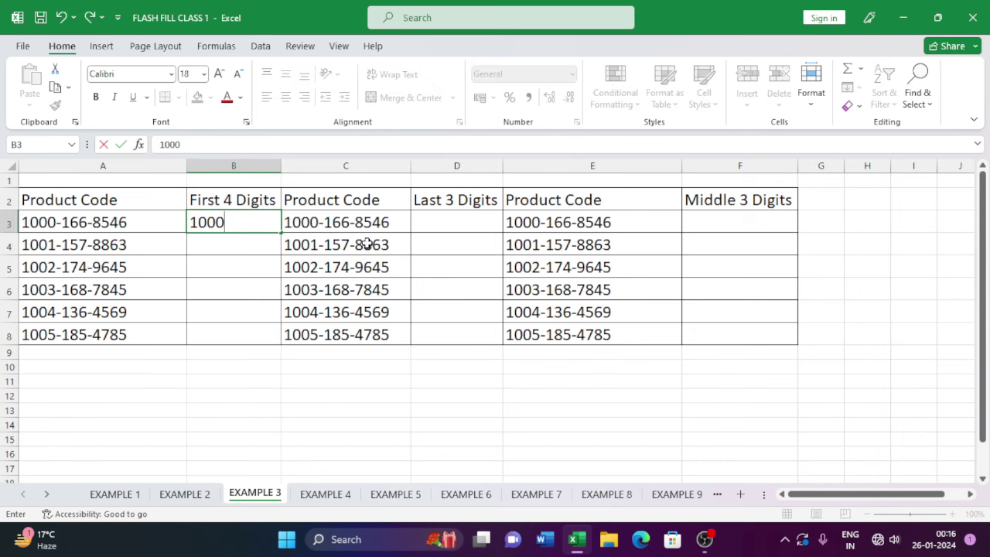
key(Return)
drag(255, 222, 263, 331)
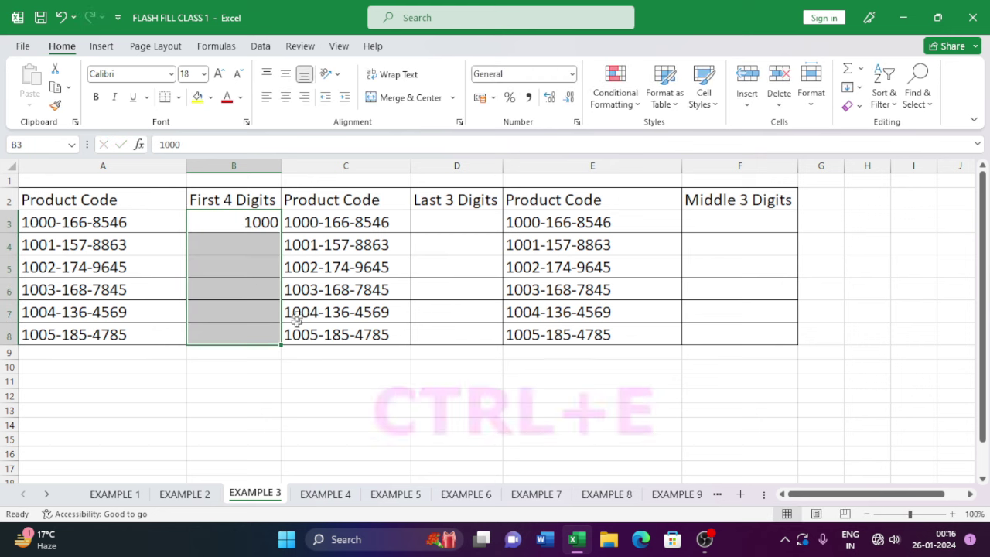
key(ctrl+e)
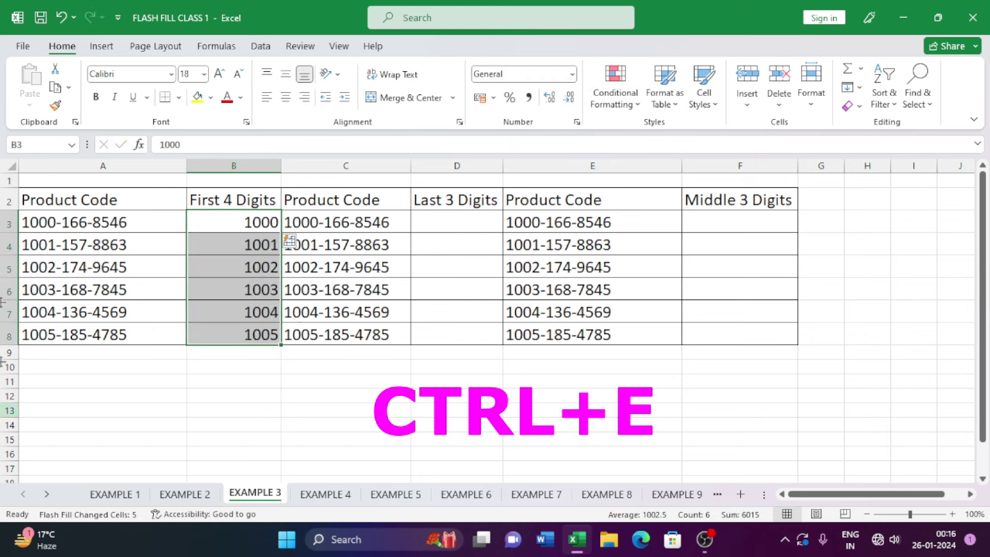
click(46, 224)
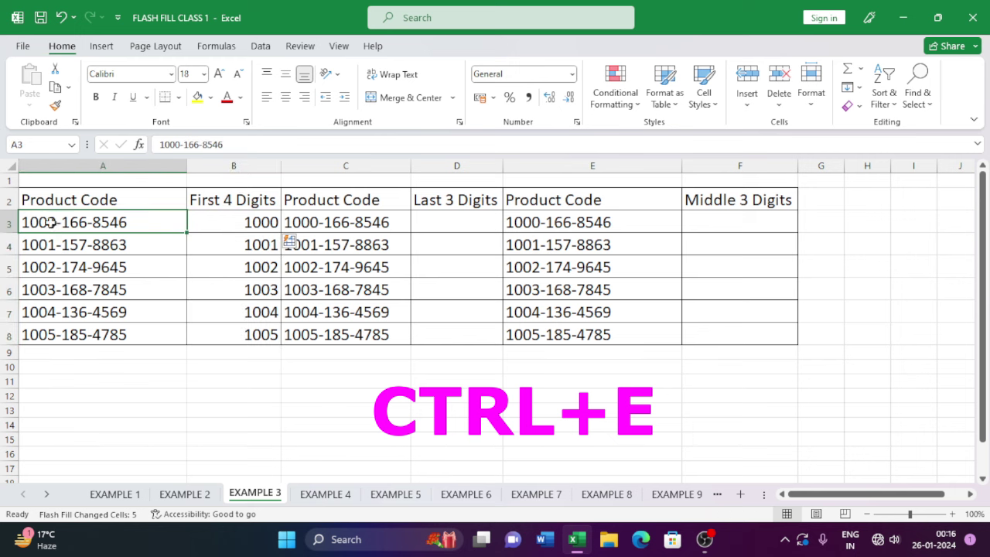
drag(49, 224, 58, 334)
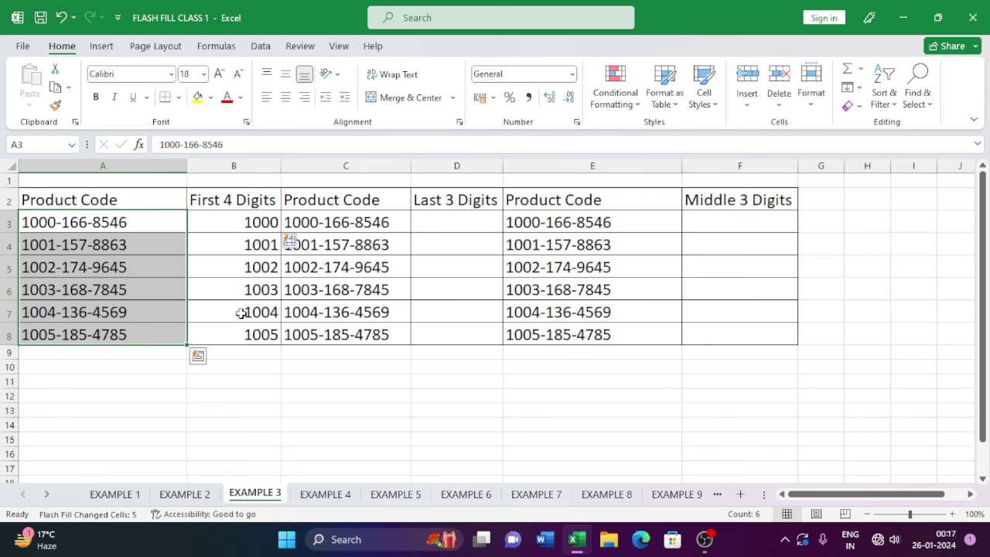
click(450, 225)
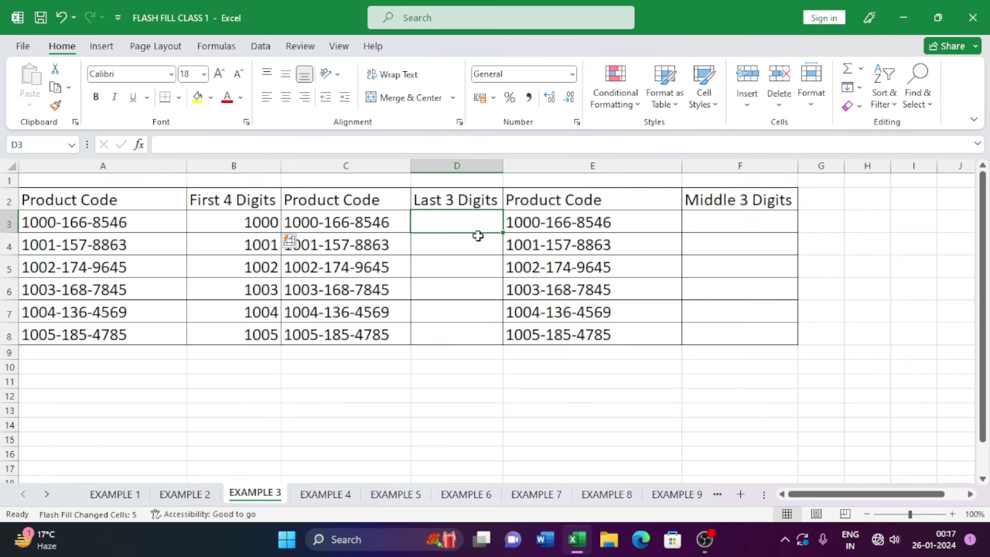
Enter 546 in D3 and Flash Fill the Last 3 Digits down to D8
text(5)
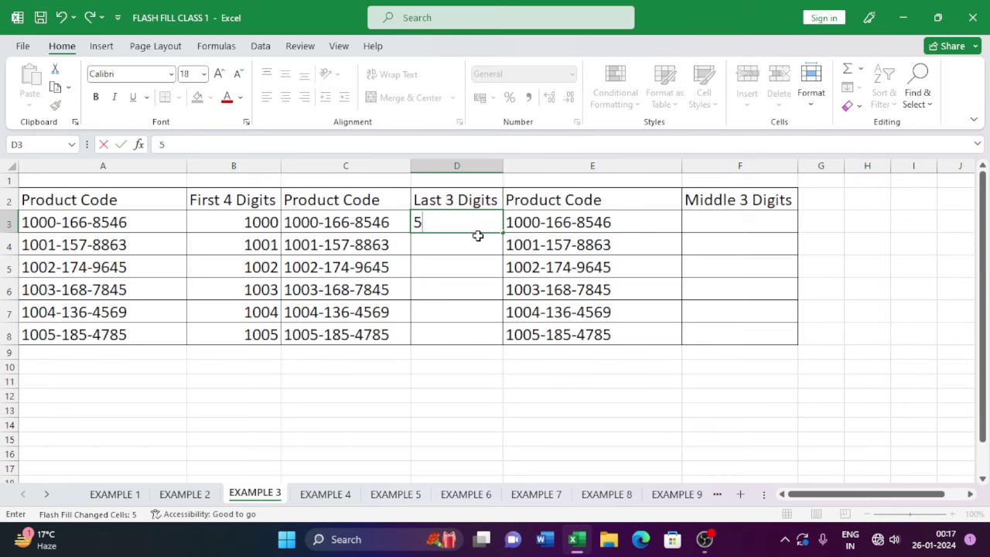
text(46)
click(512, 289)
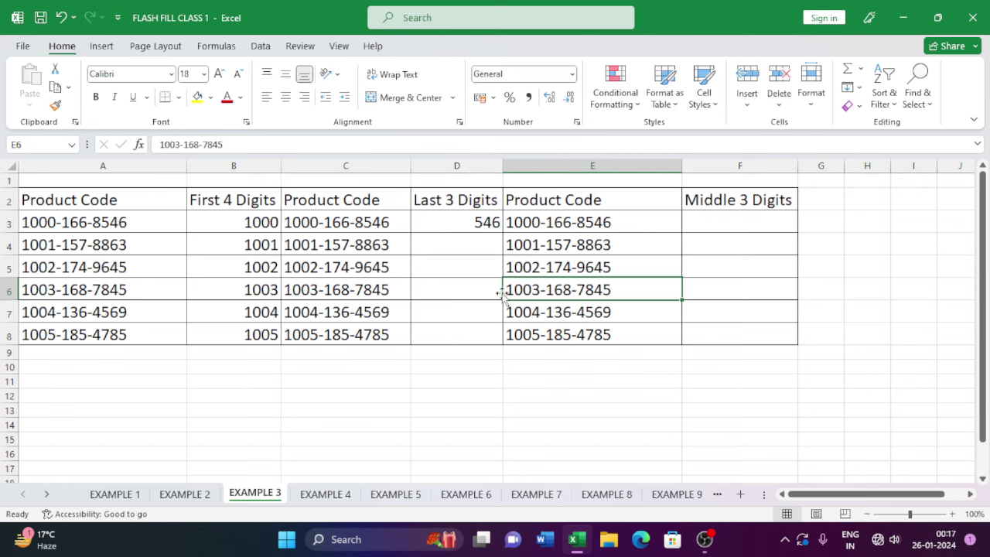
drag(472, 224, 476, 333)
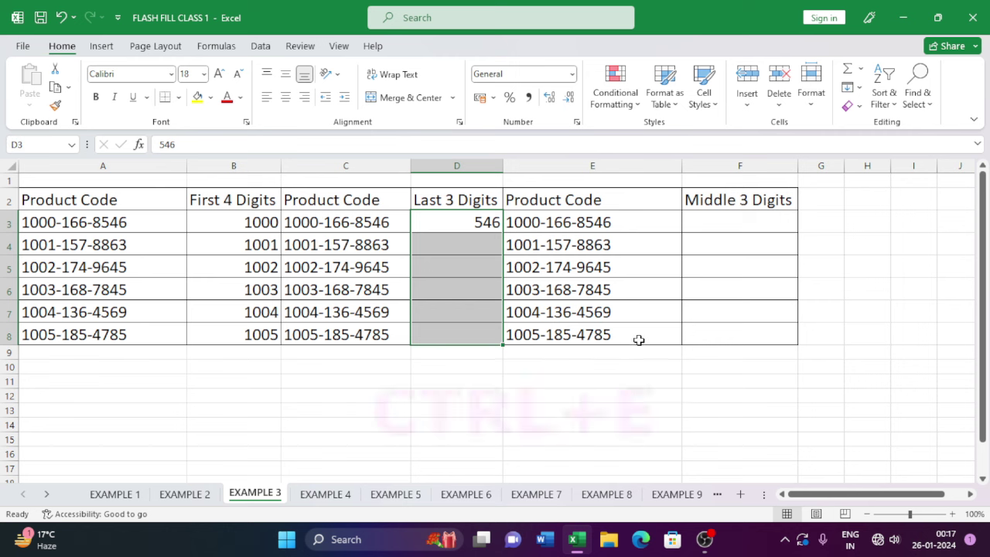
key(ctrl+e)
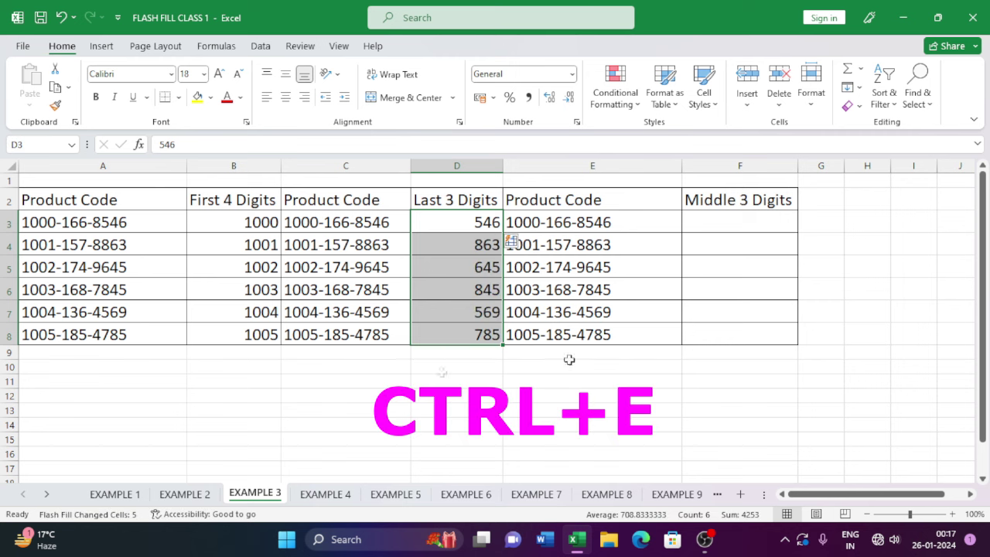
Enter 166 in F3 and Flash Fill the Middle 3 Digits down to F8
drag(382, 224, 388, 333)
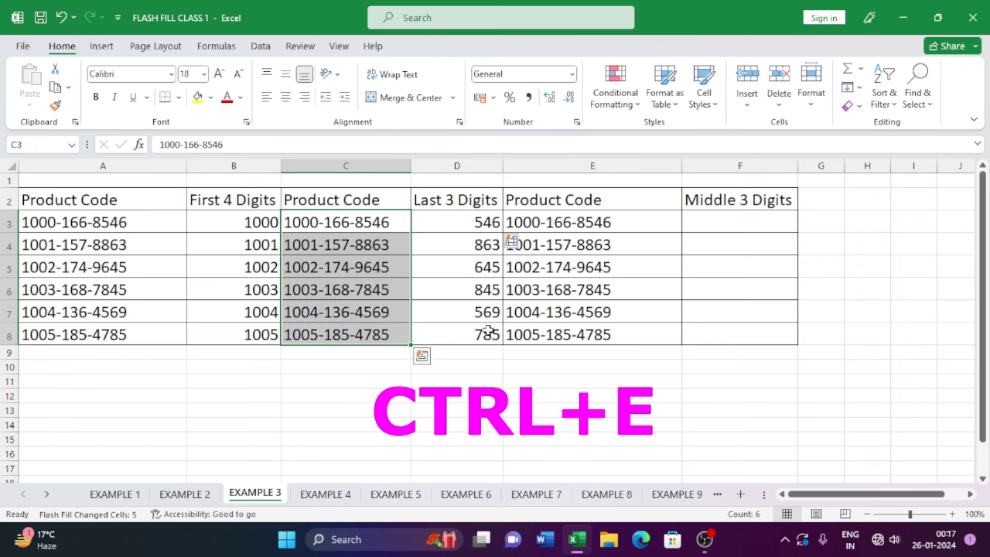
click(715, 226)
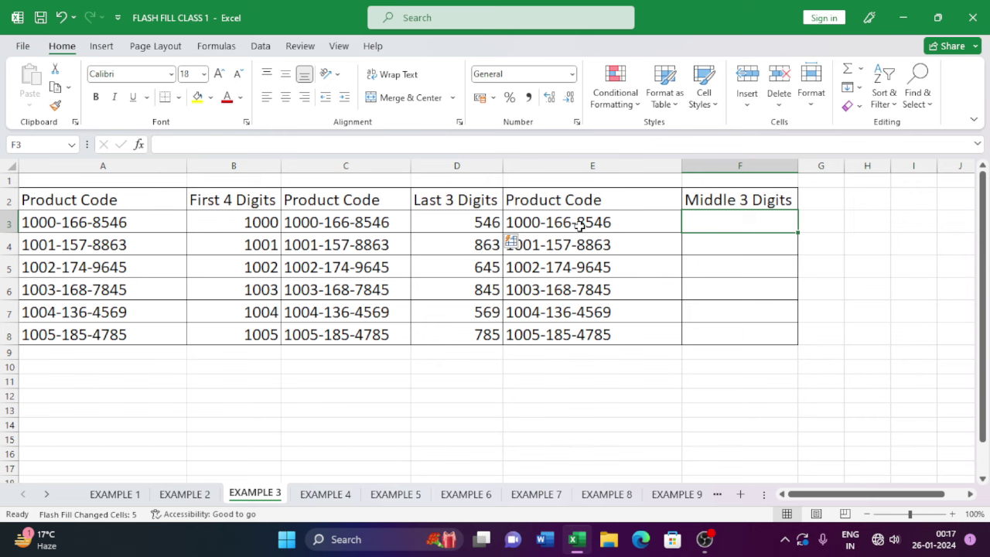
text(16)
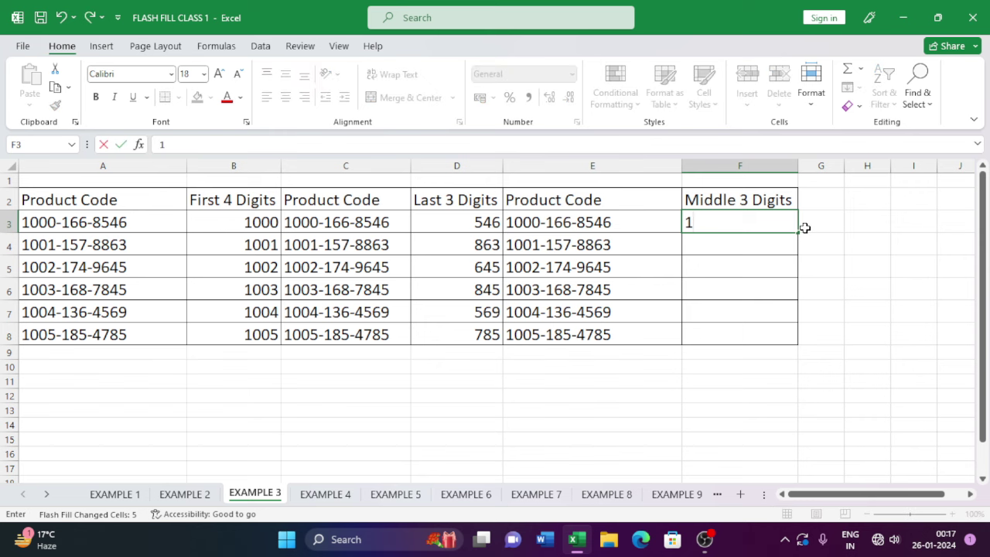
text(0)
key(BackSpace)
key(BackSpace)
key(BackSpace)
text(66)
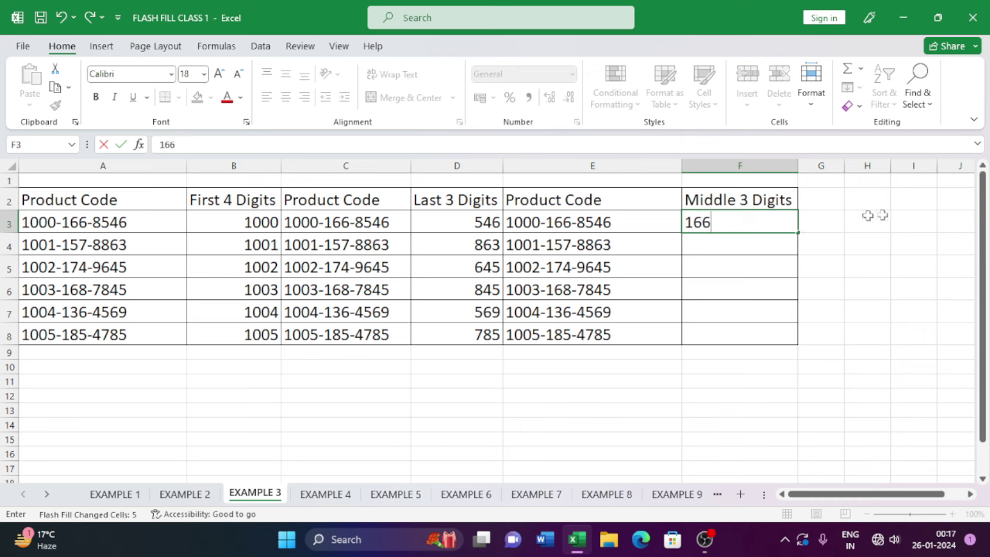
click(835, 267)
drag(755, 221, 758, 333)
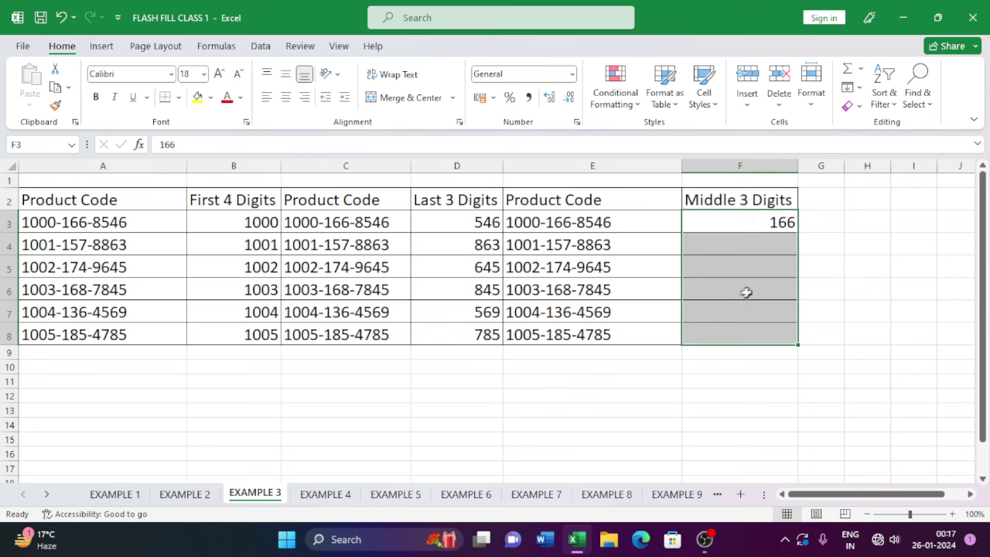
key(ctrl+e)
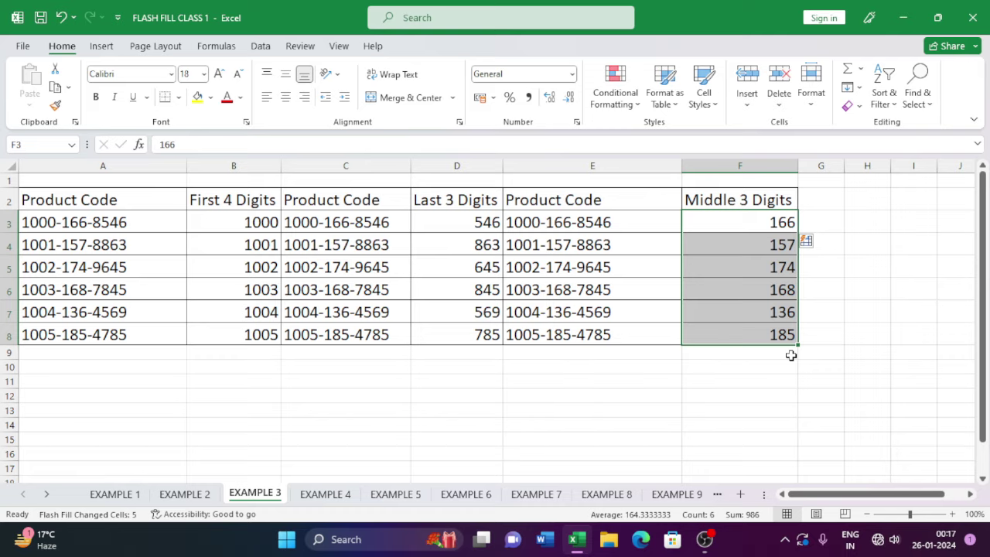
click(347, 496)
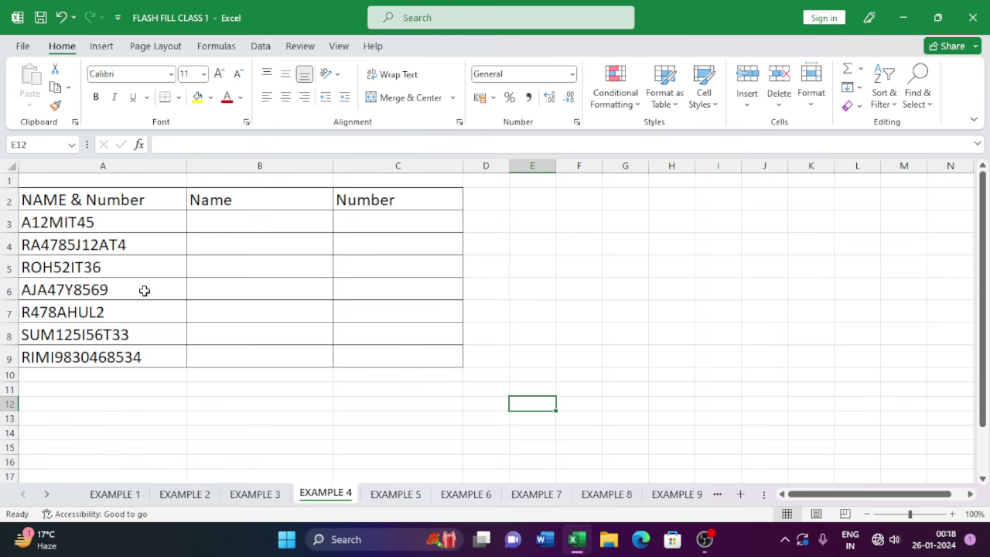
Enter the examples AMIT in B3 and 1245 in C3 on EXAMPLE 4
click(243, 226)
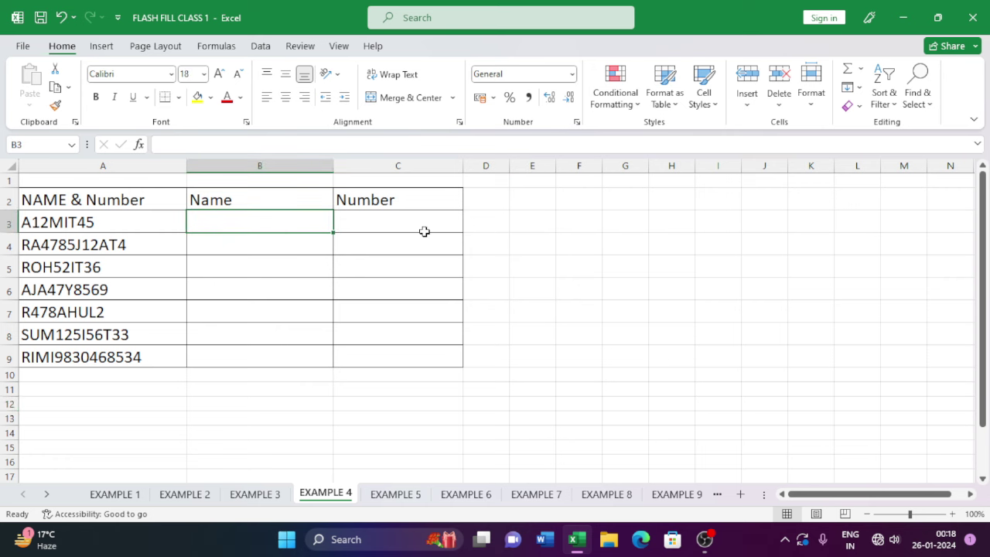
text(AMIT)
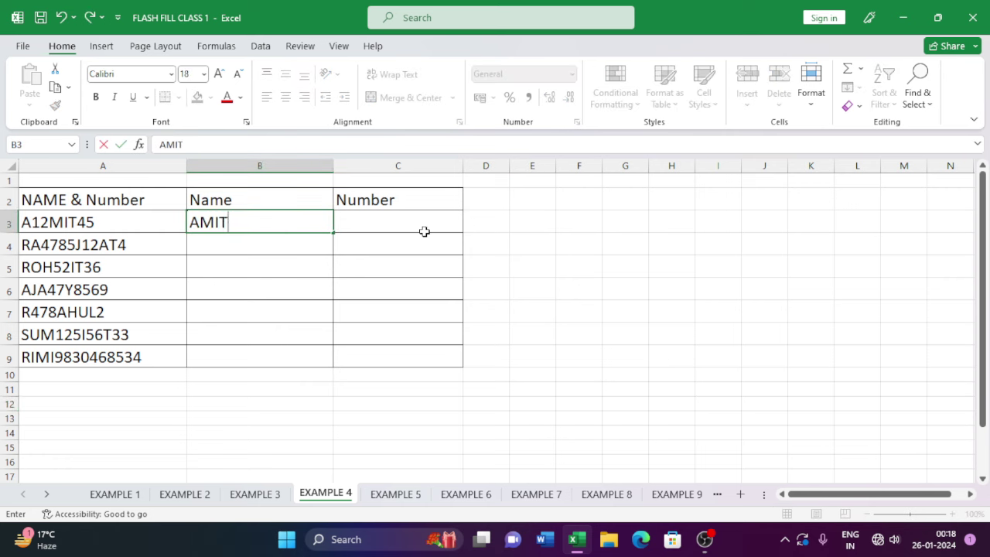
click(421, 229)
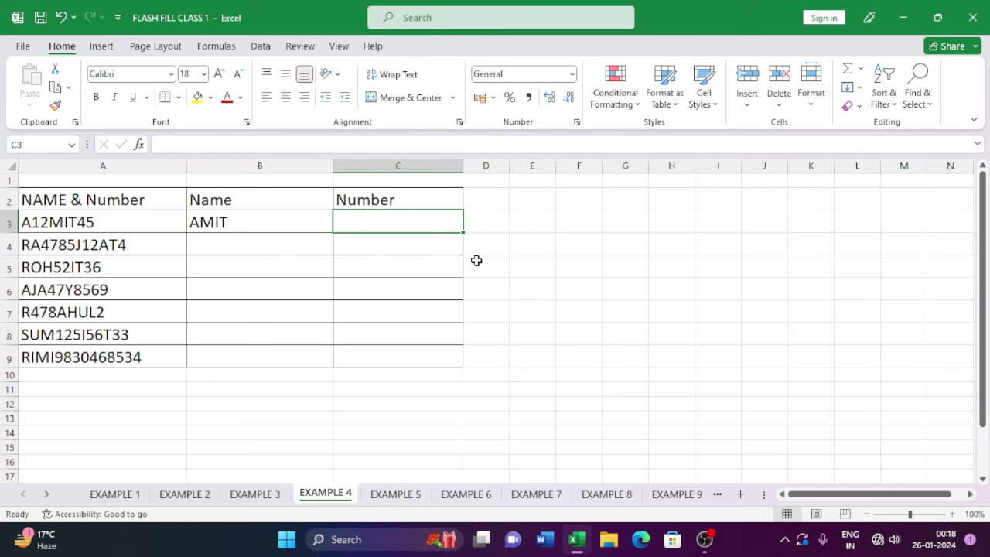
text(1245)
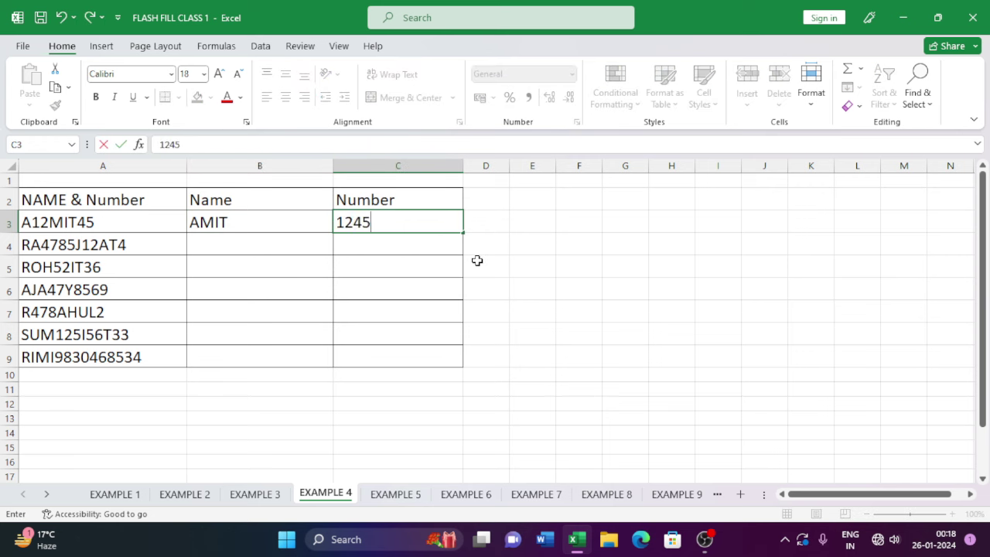
click(533, 294)
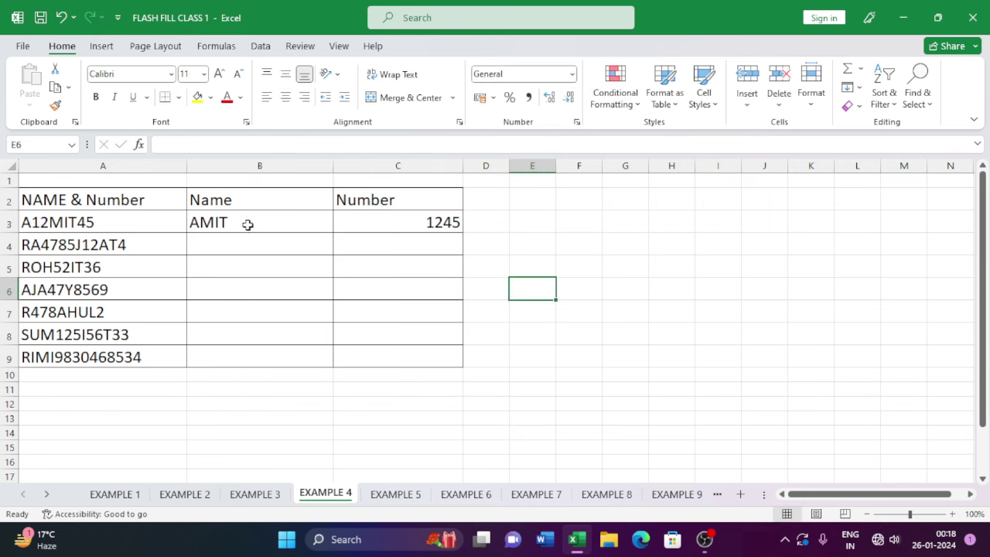
Flash Fill the Name column B3:B9 and Number column C3:C9
drag(247, 224, 250, 347)
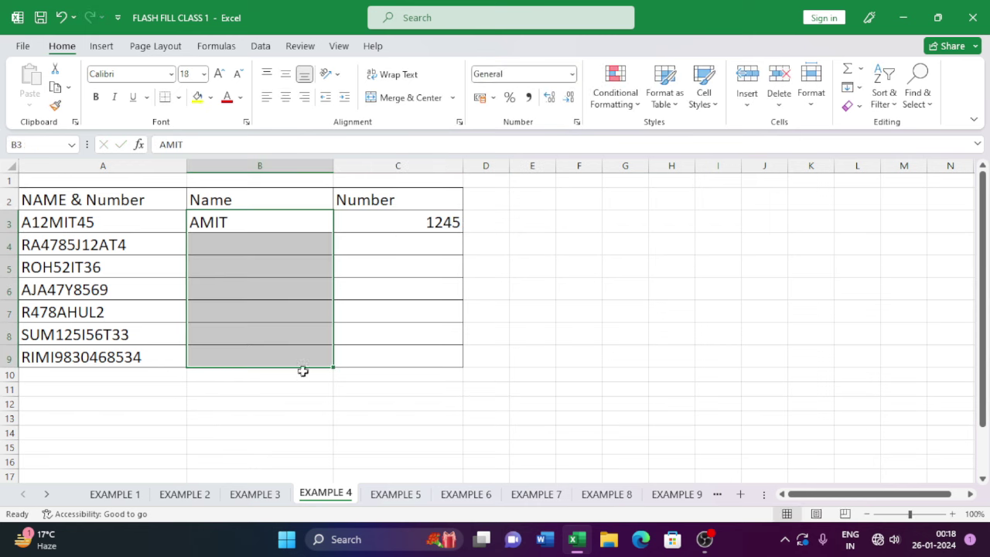
key(ctrl+e)
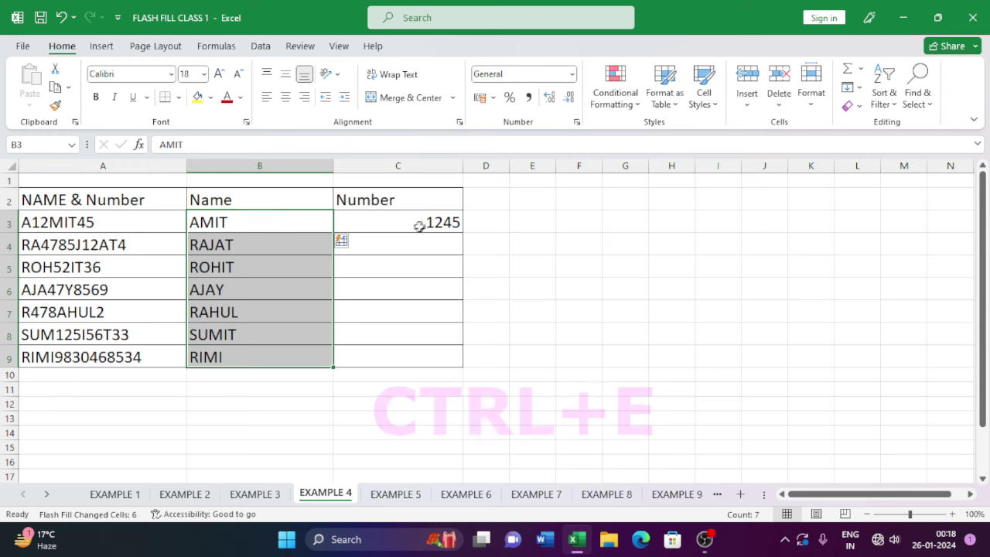
drag(420, 222, 424, 355)
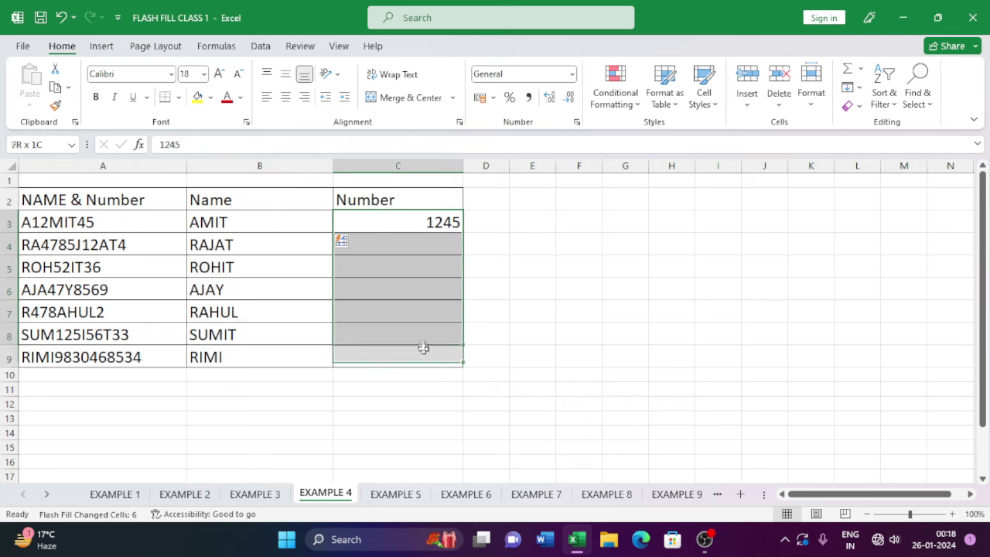
key(ctrl+e)
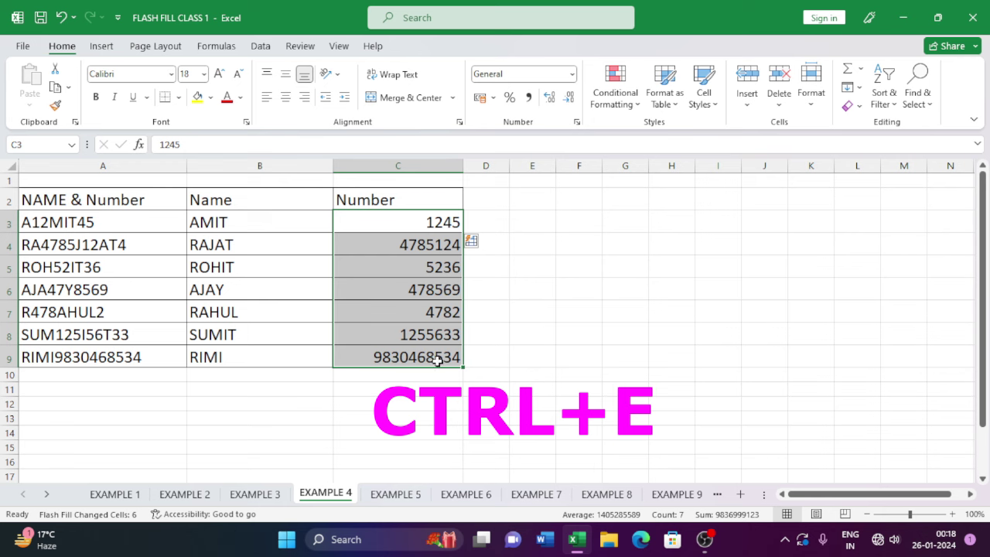
click(578, 364)
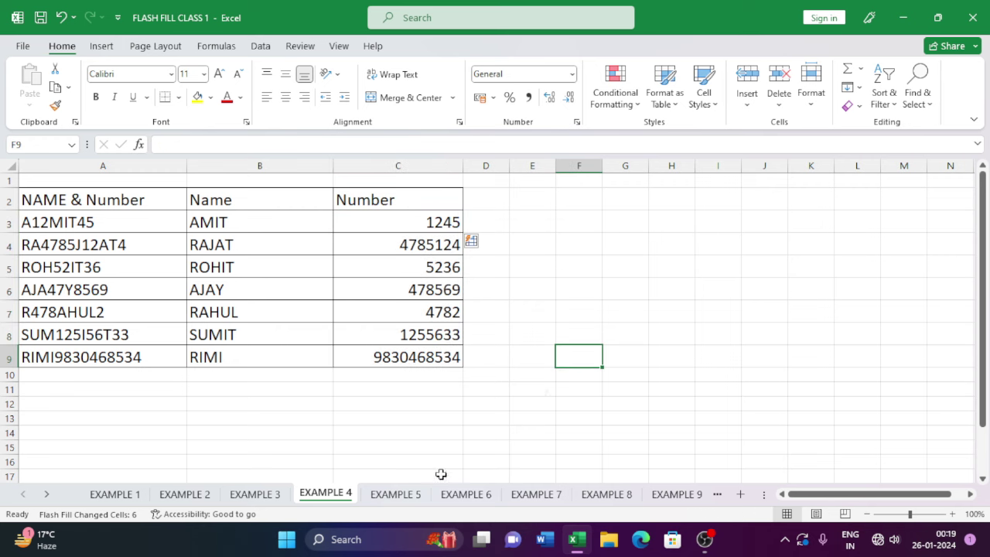
click(396, 494)
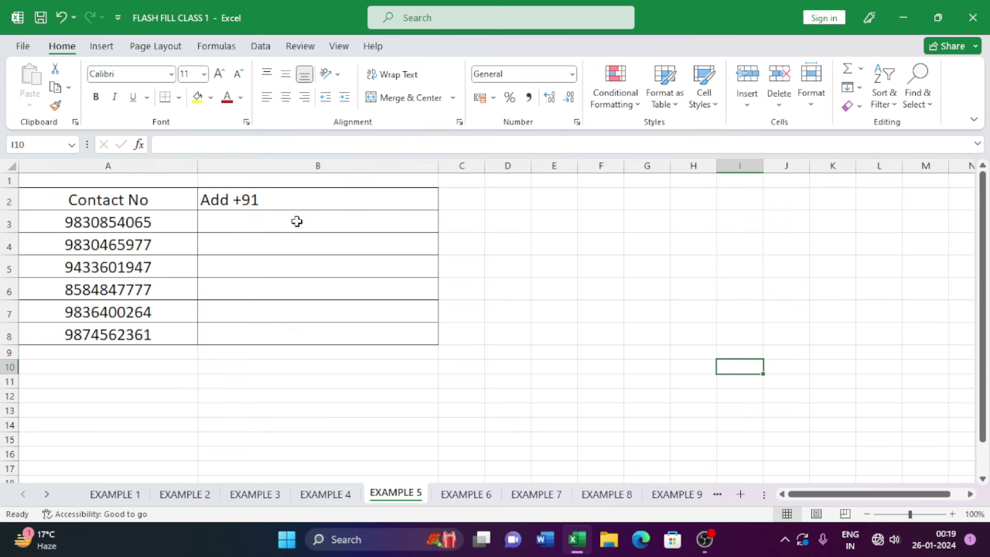
click(295, 221)
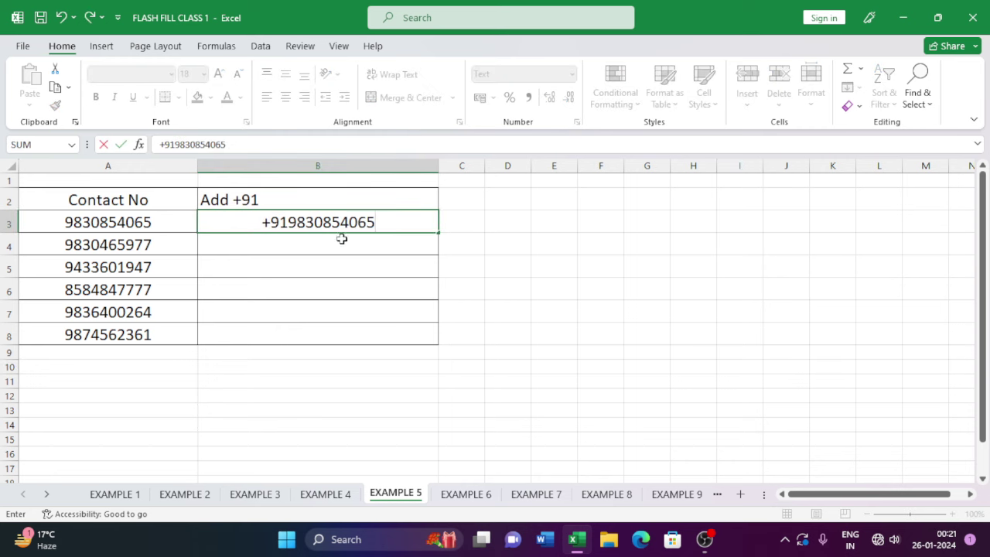
click(544, 243)
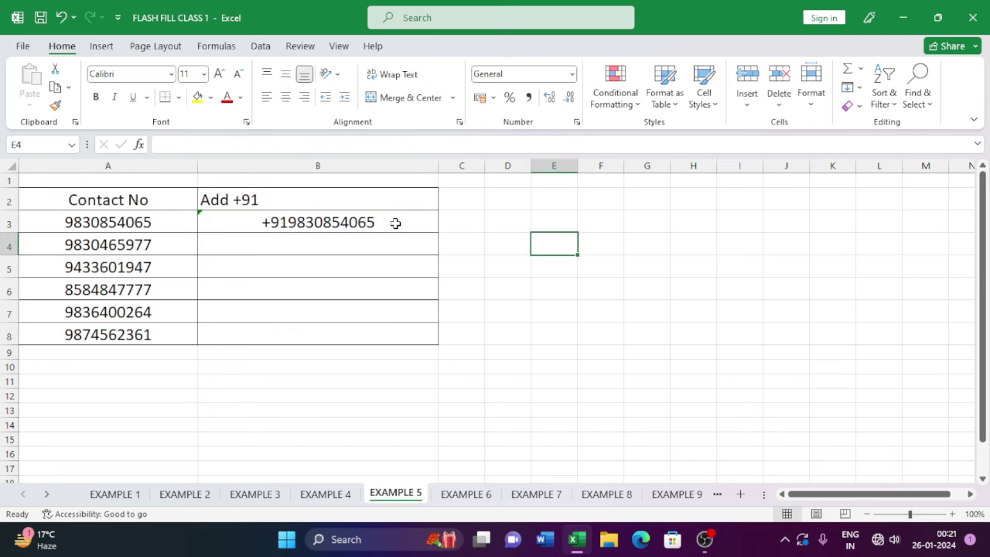
drag(395, 223, 395, 333)
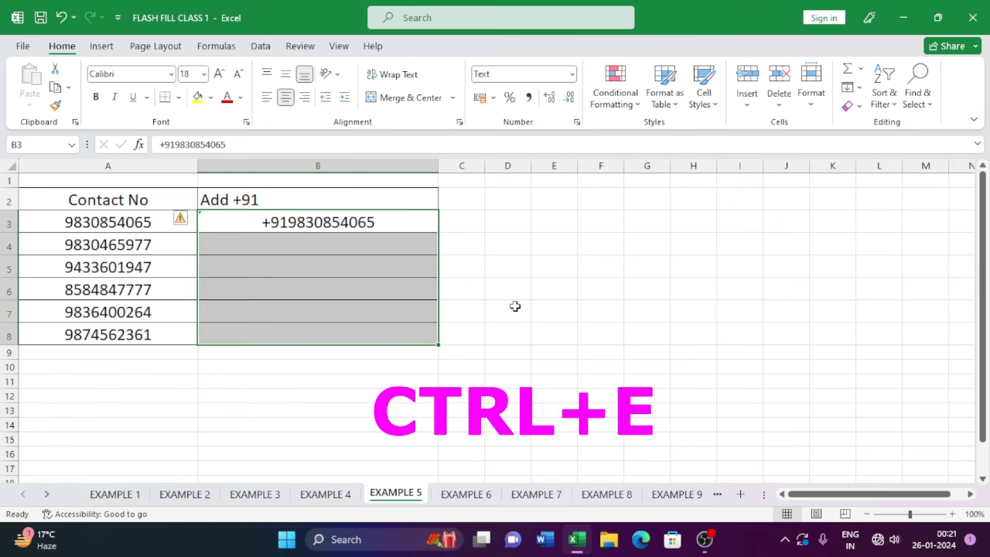
key(ctrl+e)
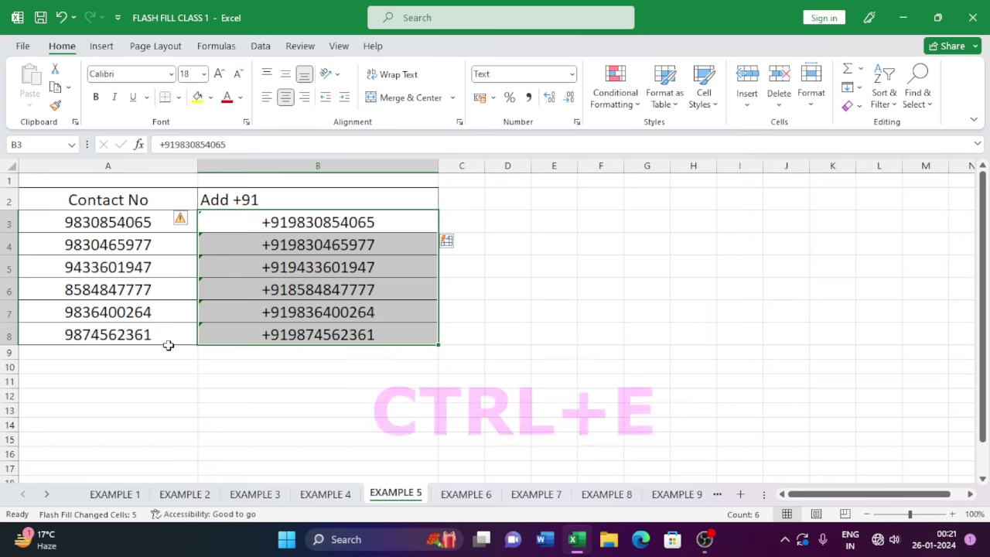
click(467, 494)
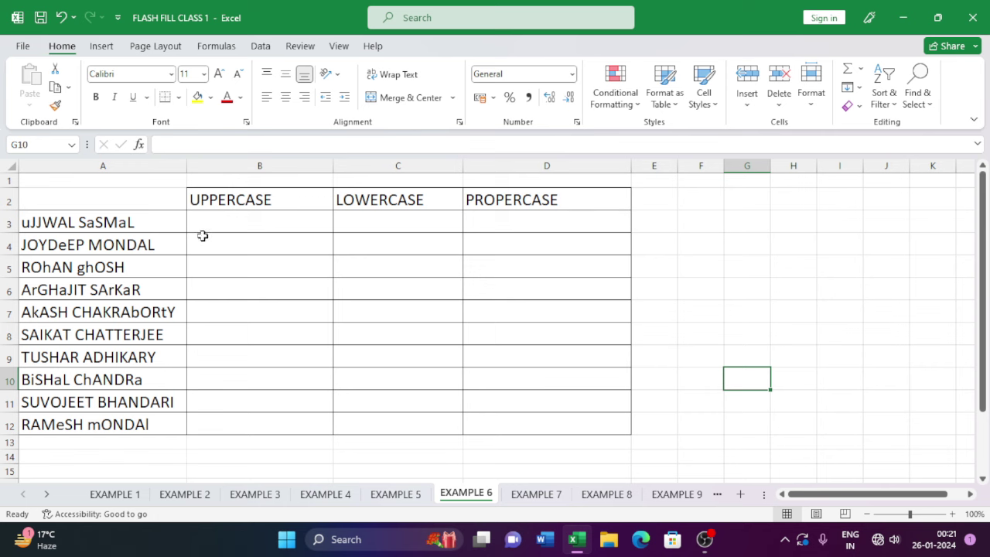
Flash Fill UPPERCASE names into B3:B12 and autofit column B
click(118, 229)
click(246, 224)
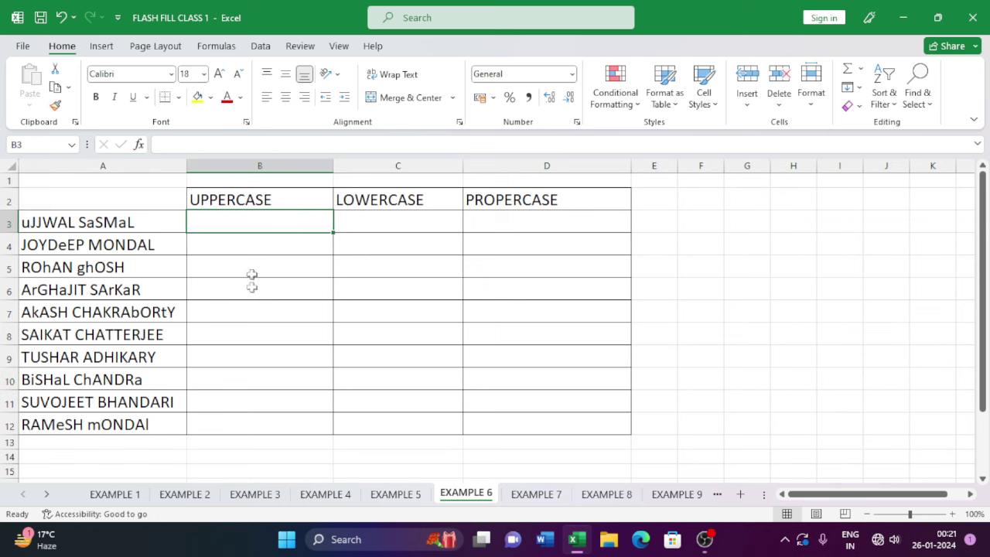
click(398, 229)
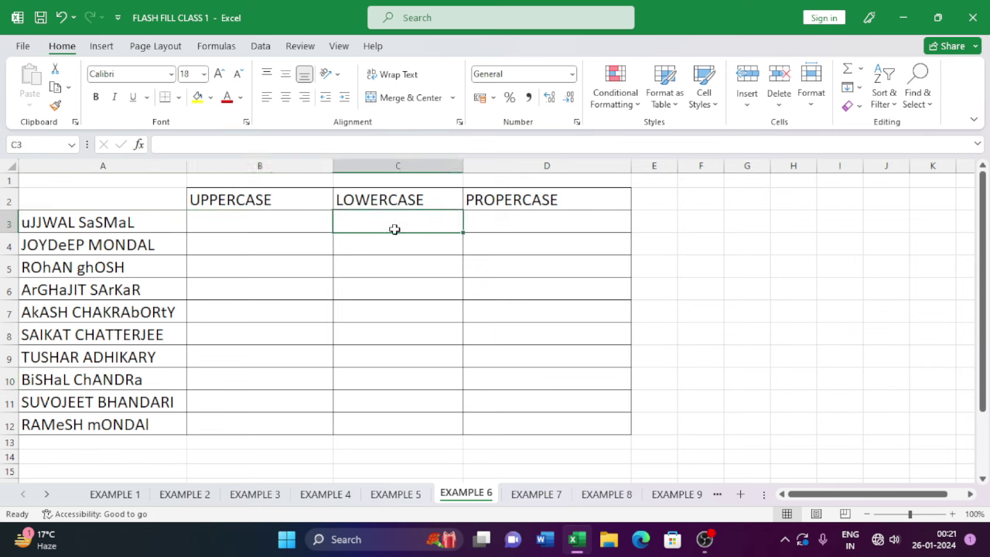
click(525, 221)
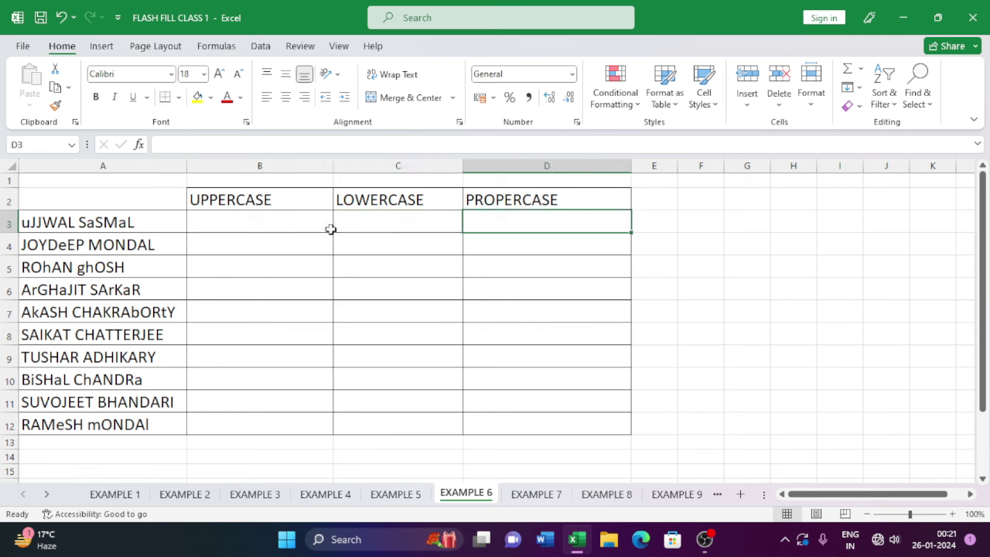
click(262, 219)
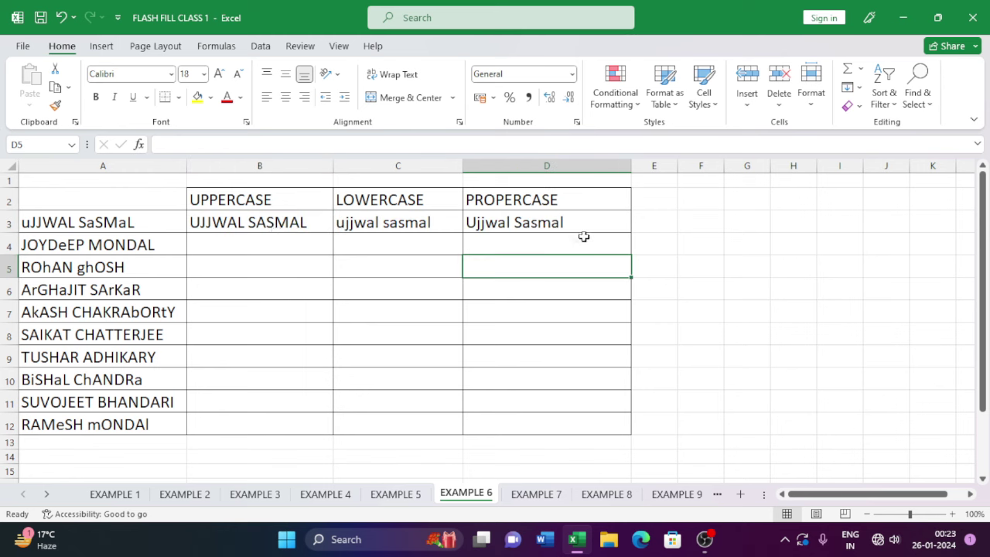
drag(228, 222, 228, 421)
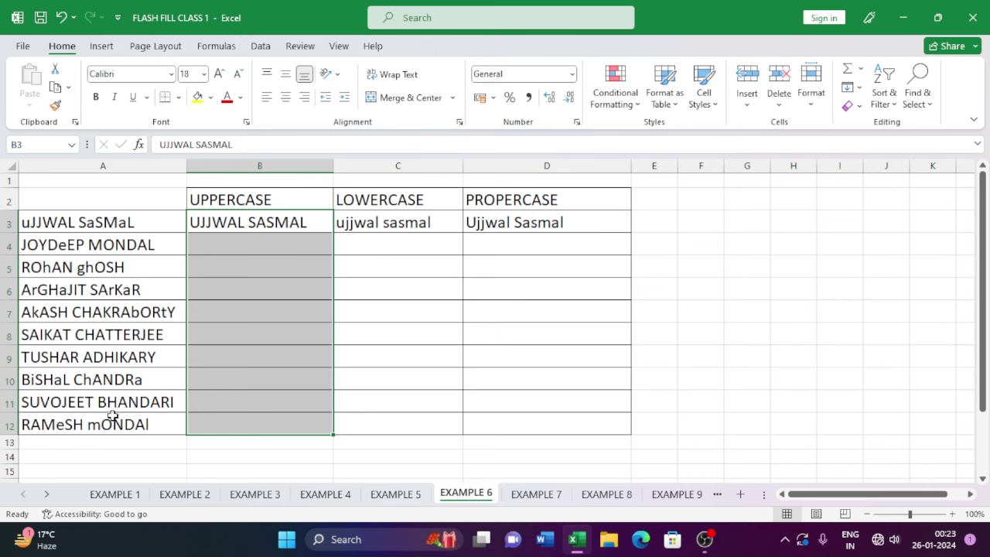
key(ctrl+e)
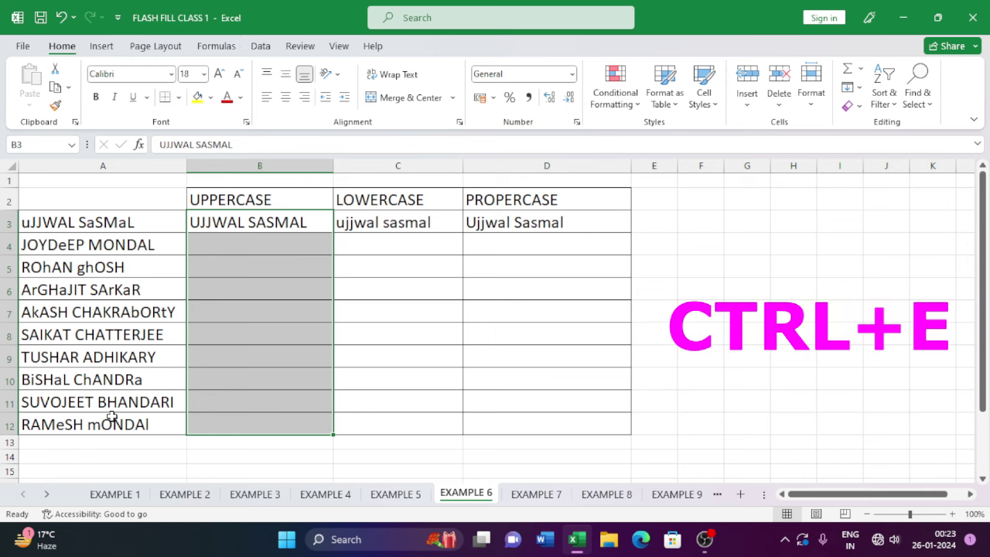
double_click(333, 165)
Flash Fill LOWERCASE names into C3:C12, autofit column C, then Flash Fill PROPERCASE names
drag(409, 222, 433, 417)
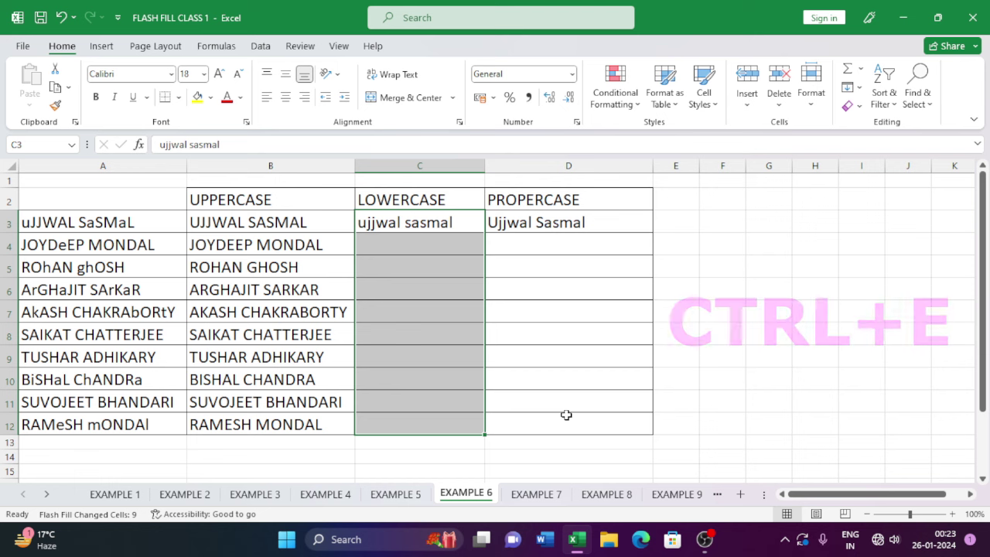
key(ctrl+e)
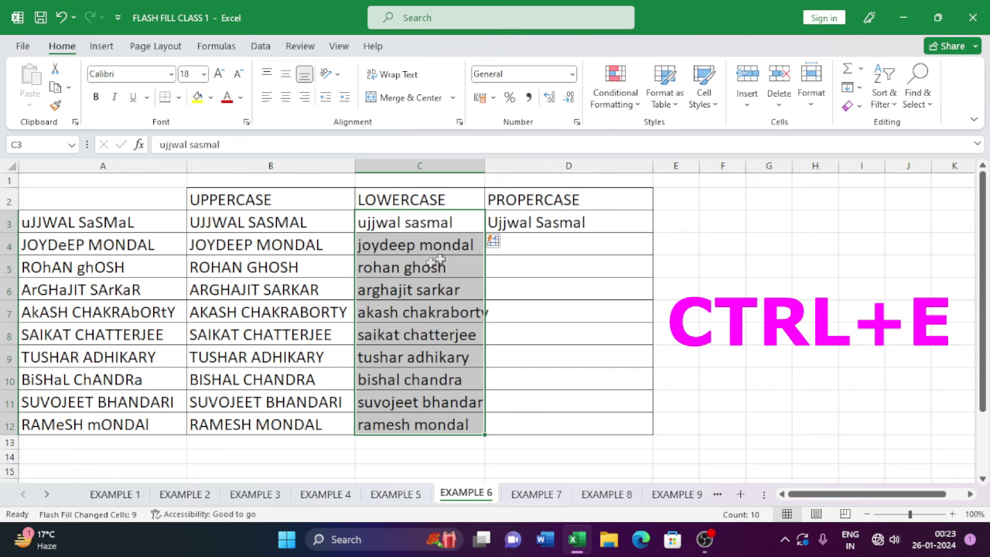
double_click(484, 165)
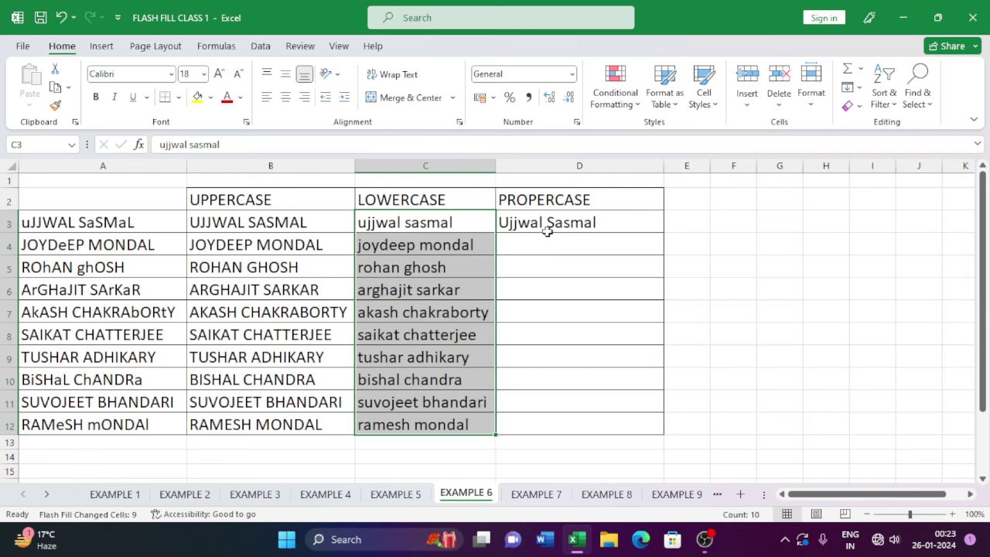
drag(548, 226, 569, 423)
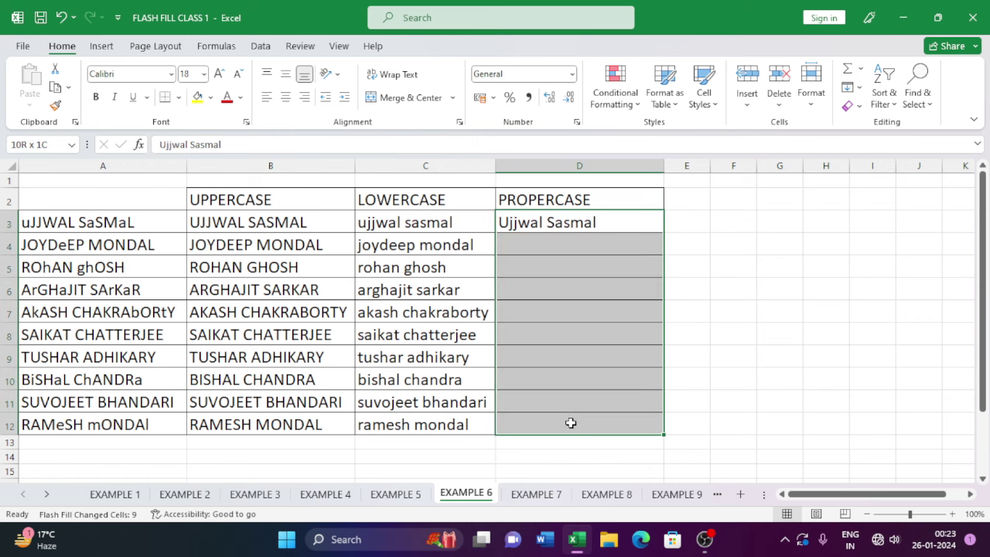
key(ctrl+e)
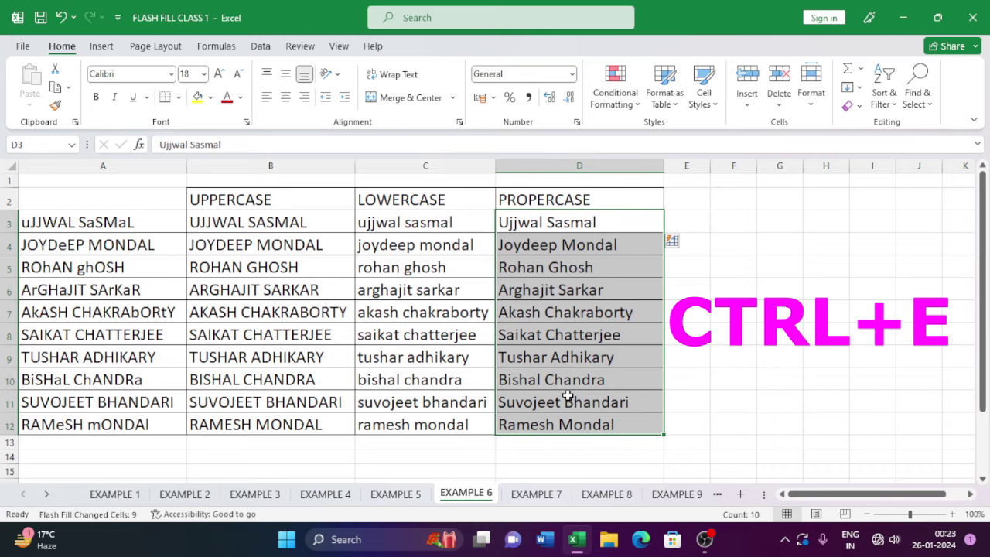
click(723, 377)
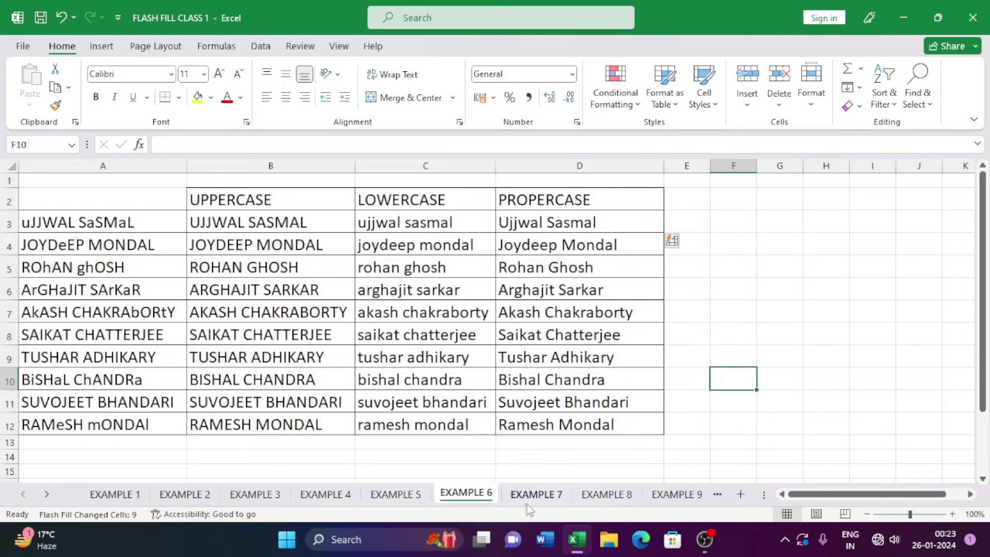
On EXAMPLE 7, Flash Fill B3:B8, C3:C8 and D3:D8 with first, middle and last names
click(533, 495)
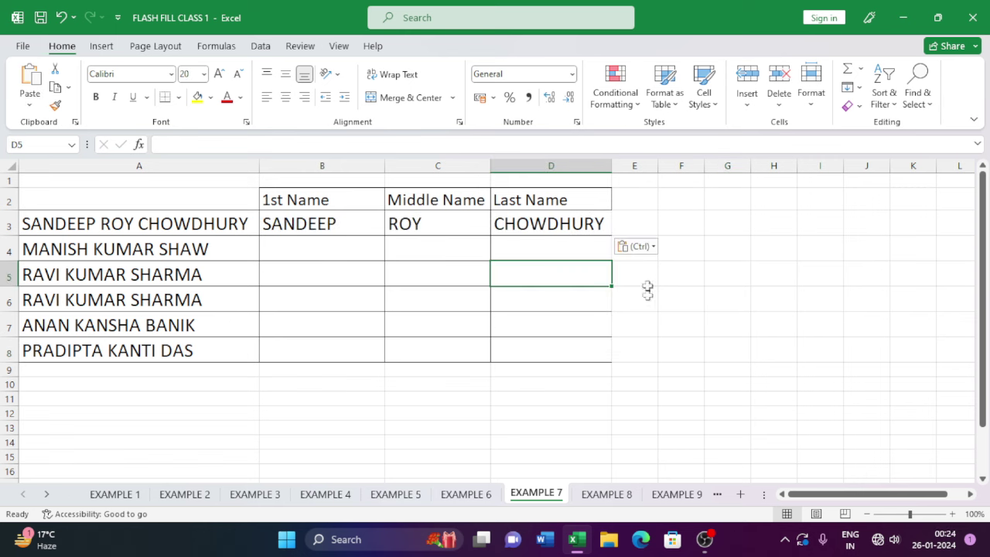
drag(349, 224, 361, 348)
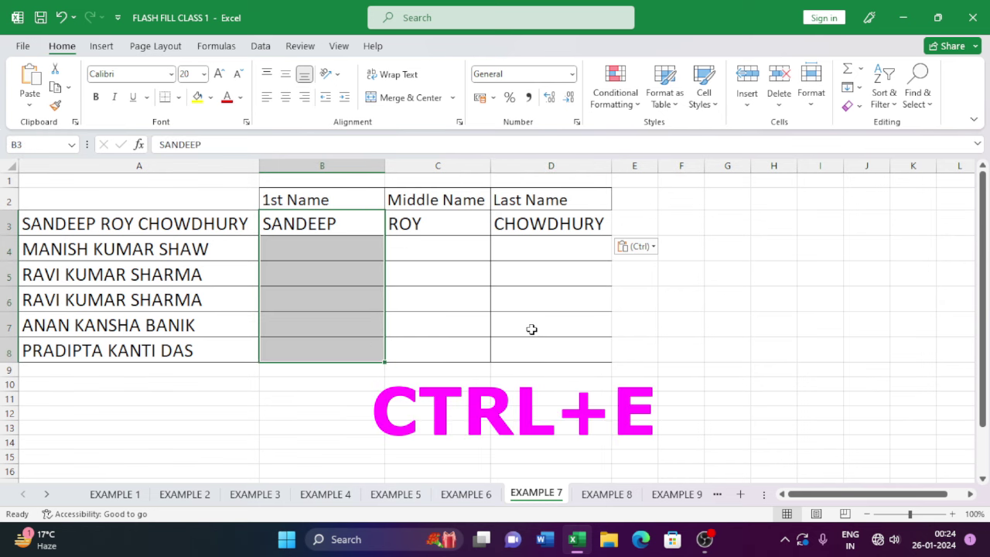
key(ctrl+e)
drag(444, 232, 464, 349)
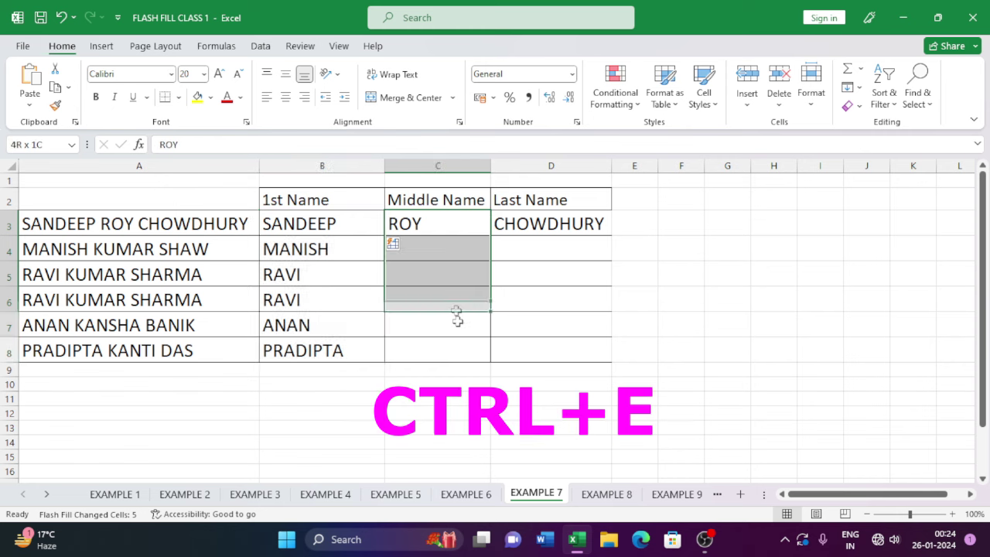
key(ctrl+e)
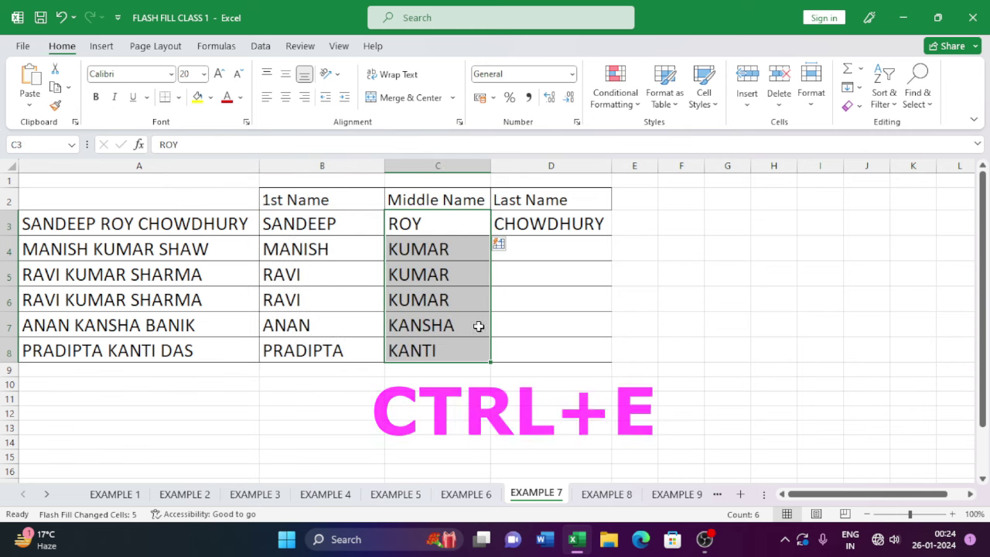
click(539, 224)
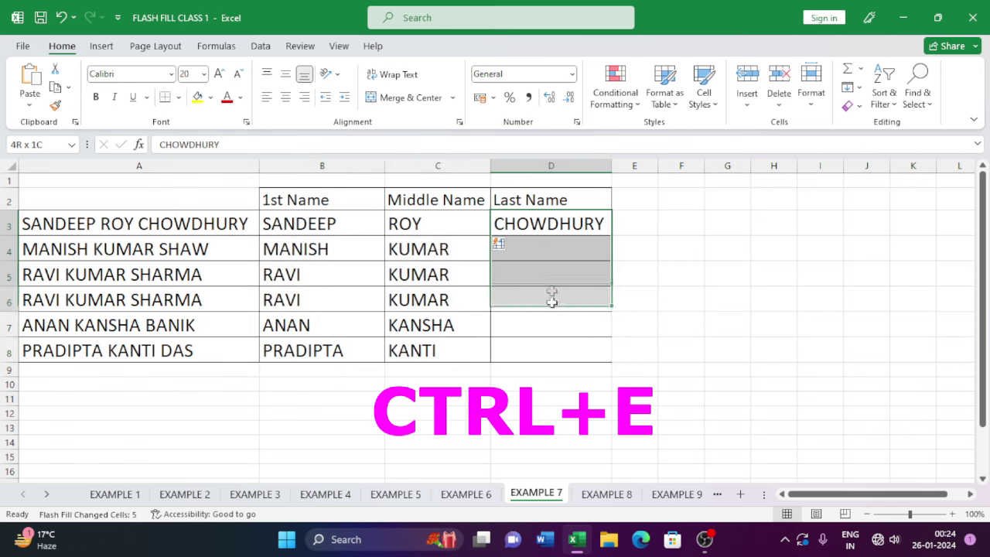
drag(539, 224, 552, 349)
key(ctrl+e)
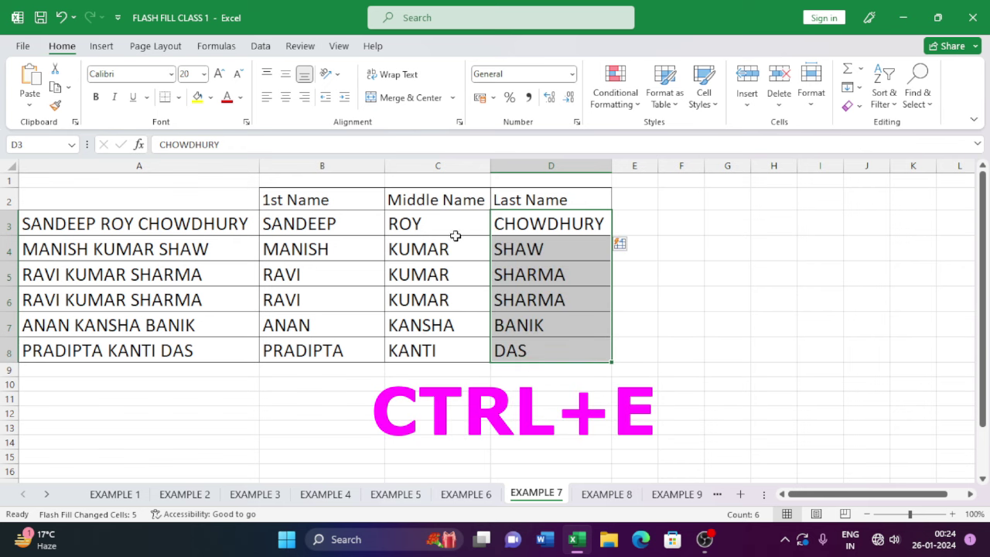
On EXAMPLE 8, Flash Fill surname-first names into B3:B10
click(618, 499)
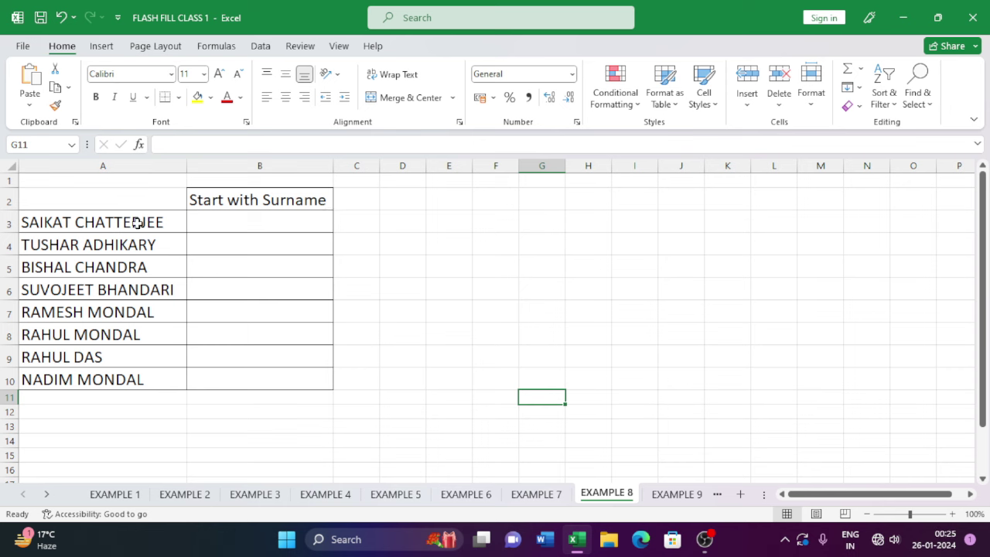
click(134, 225)
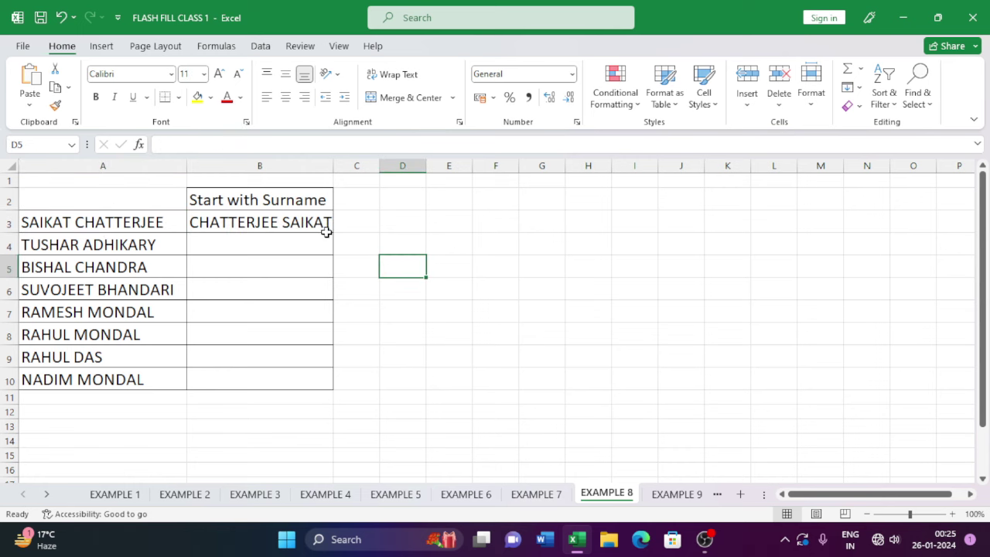
drag(285, 229, 291, 377)
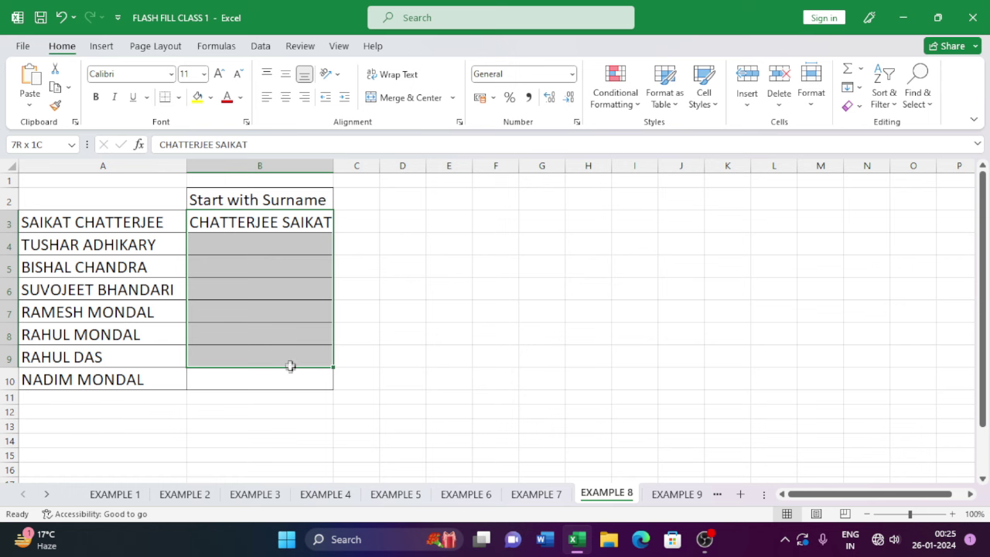
key(ctrl+e)
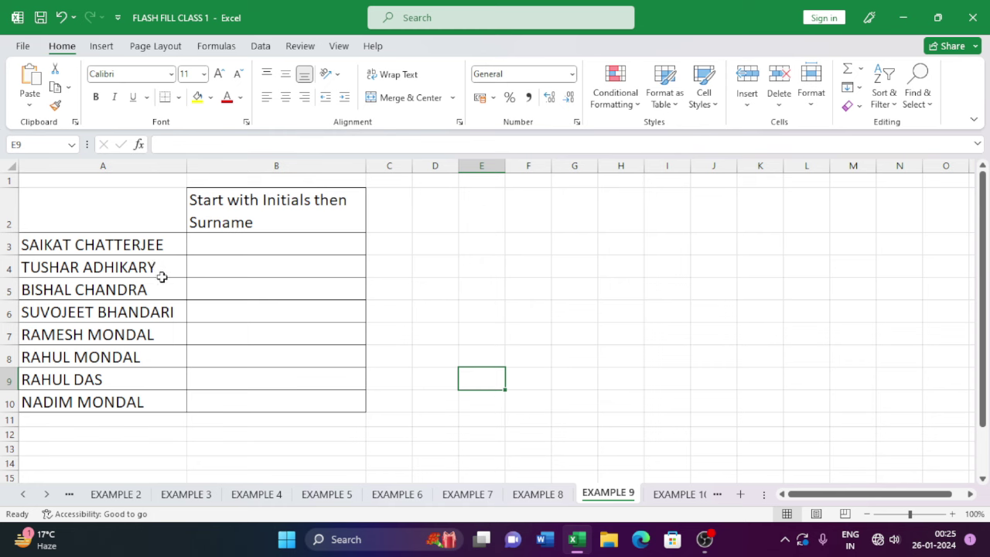
On EXAMPLE 9, enter S. CHATTERJEE in B3 and Flash Fill B3:B10 with initial-plus-surname names
click(226, 244)
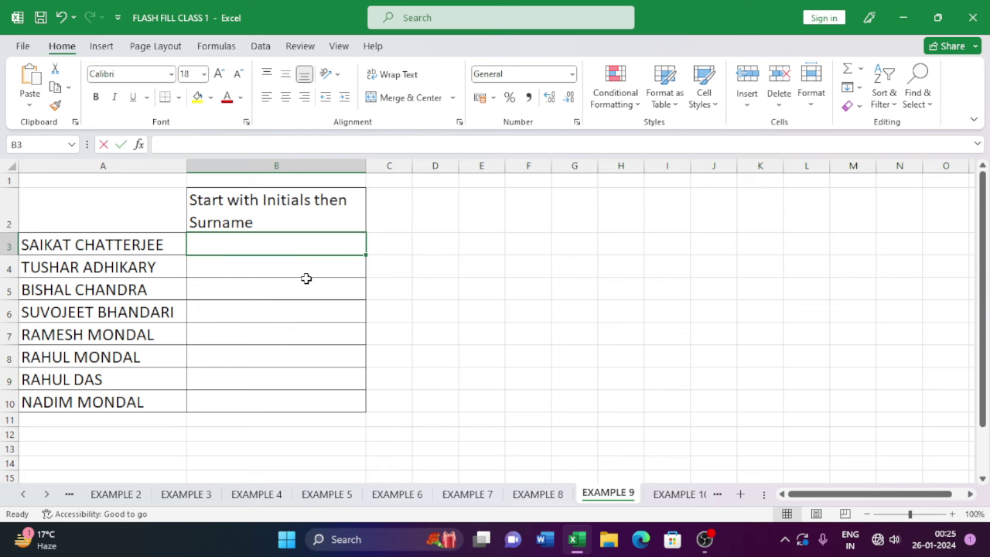
text(S. CHATTERJEE)
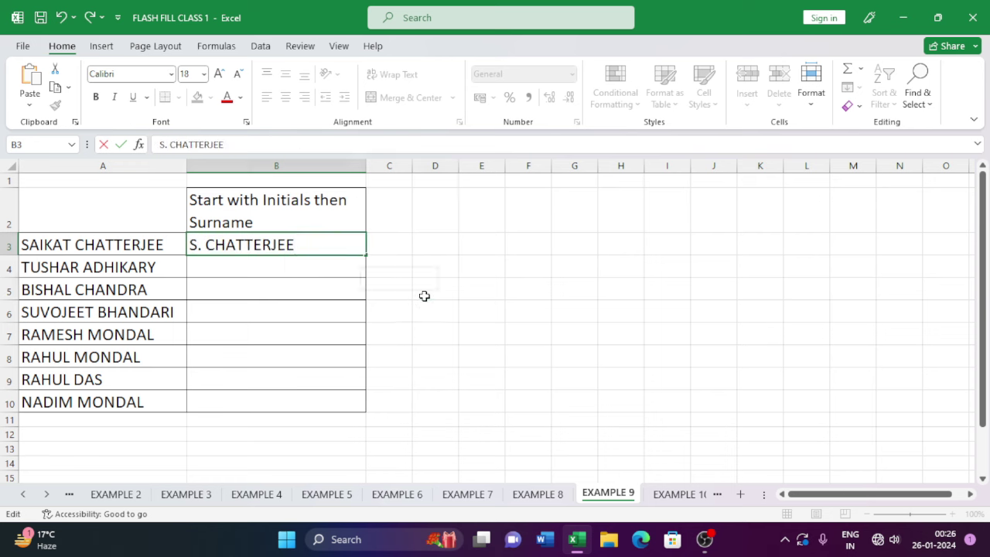
click(424, 295)
drag(301, 255, 302, 397)
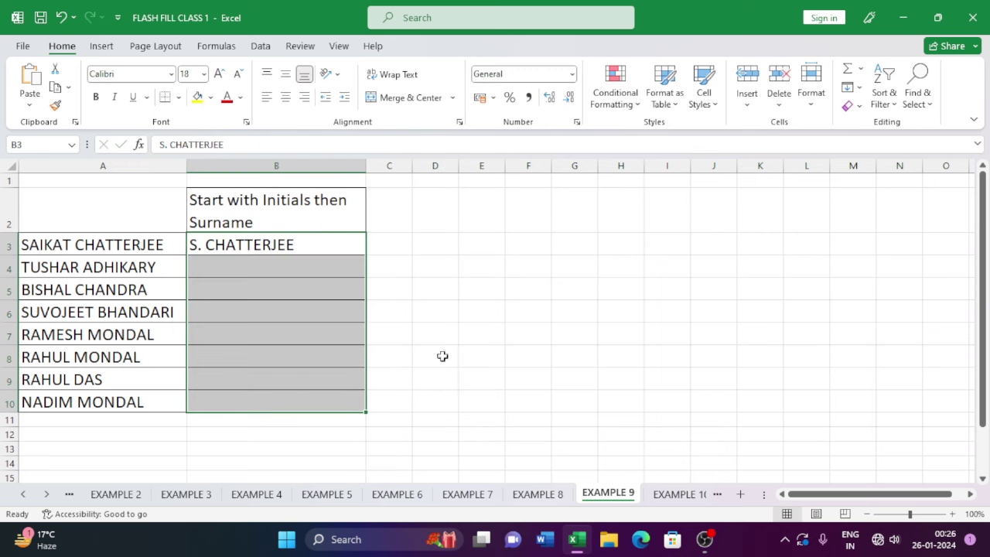
key(ctrl+e)
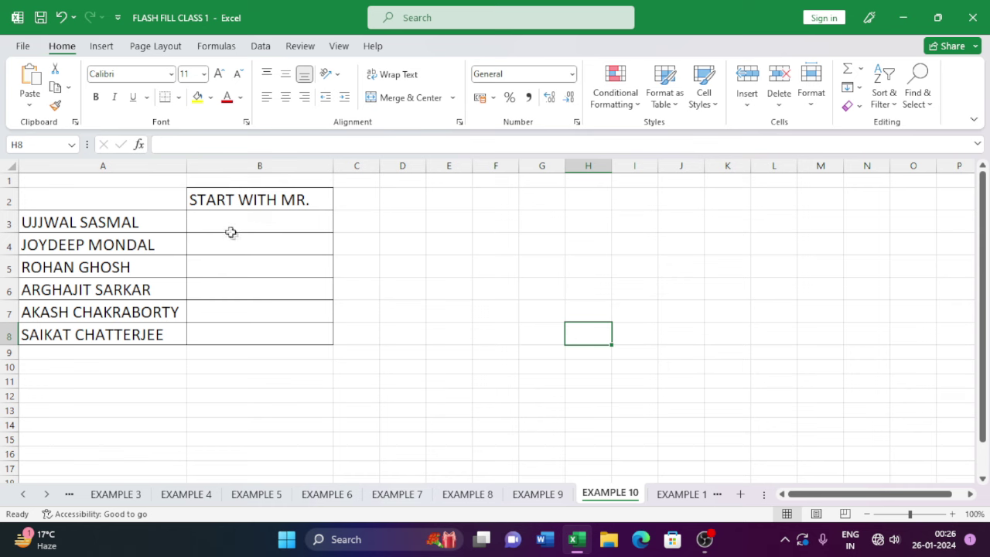
Flash Fill B3:B8 on EXAMPLE 10 with MR.-prefixed names and autofit column B
click(152, 229)
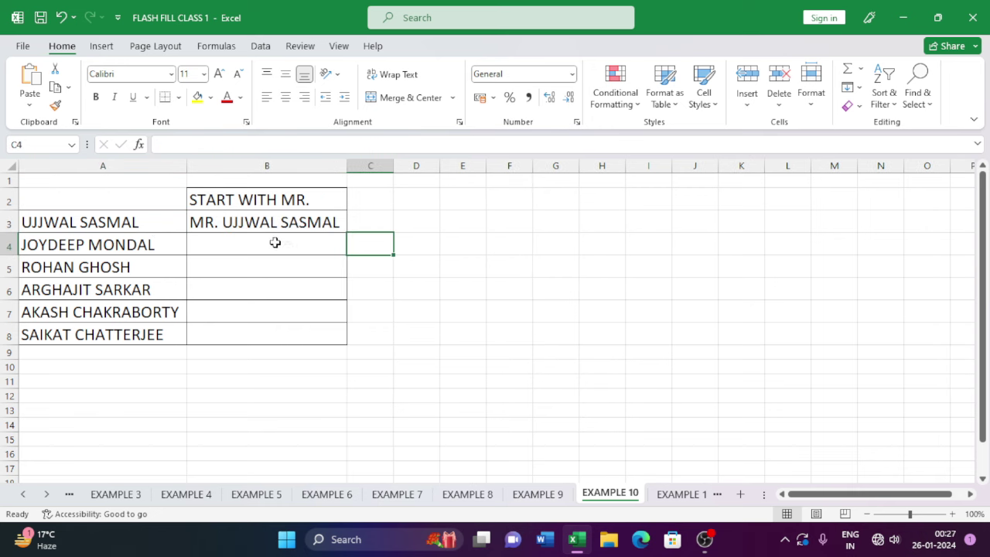
drag(291, 227, 302, 332)
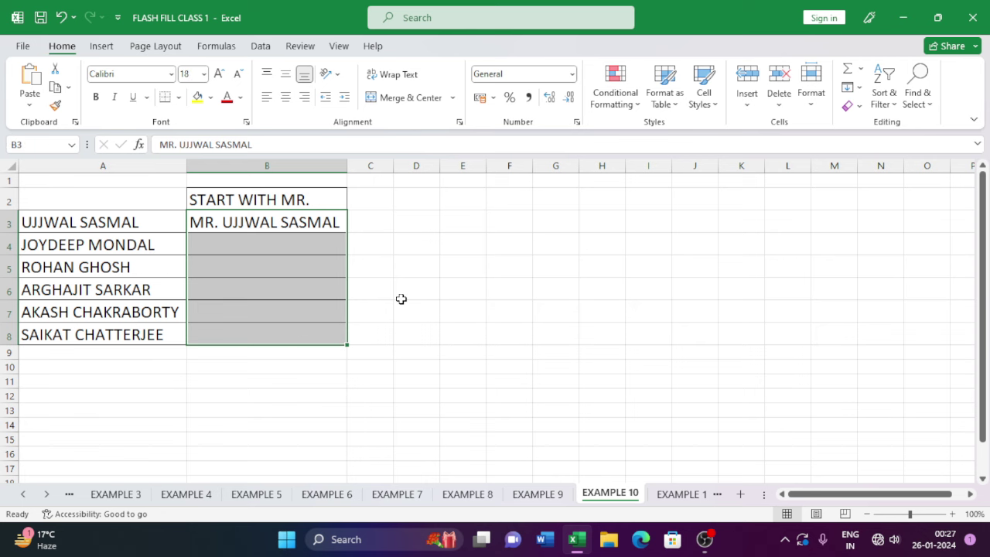
key(ctrl+e)
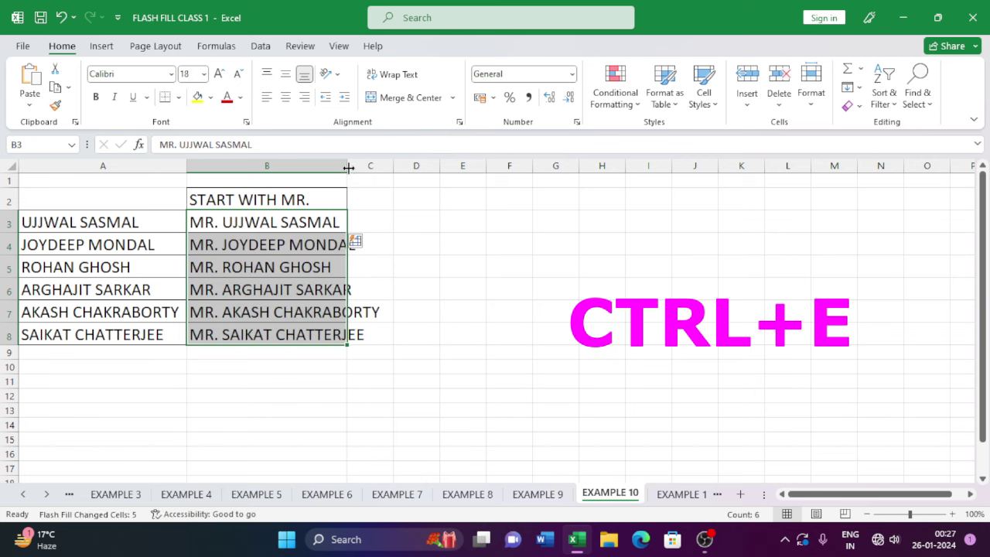
double_click(349, 168)
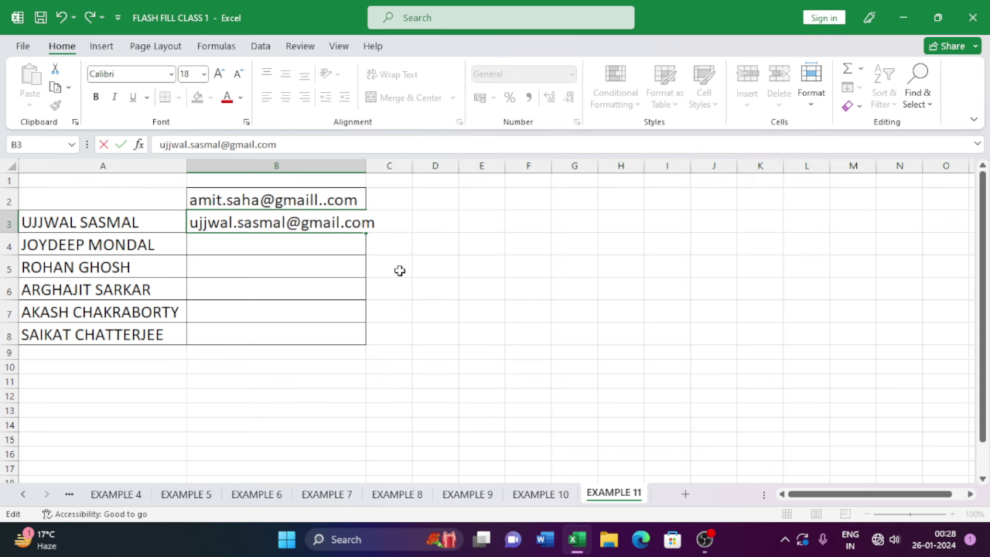
Commit the example e-mail in B3, then Flash Fill B3:B8 with firstname.surname gmail addresses
key(Return)
click(340, 224)
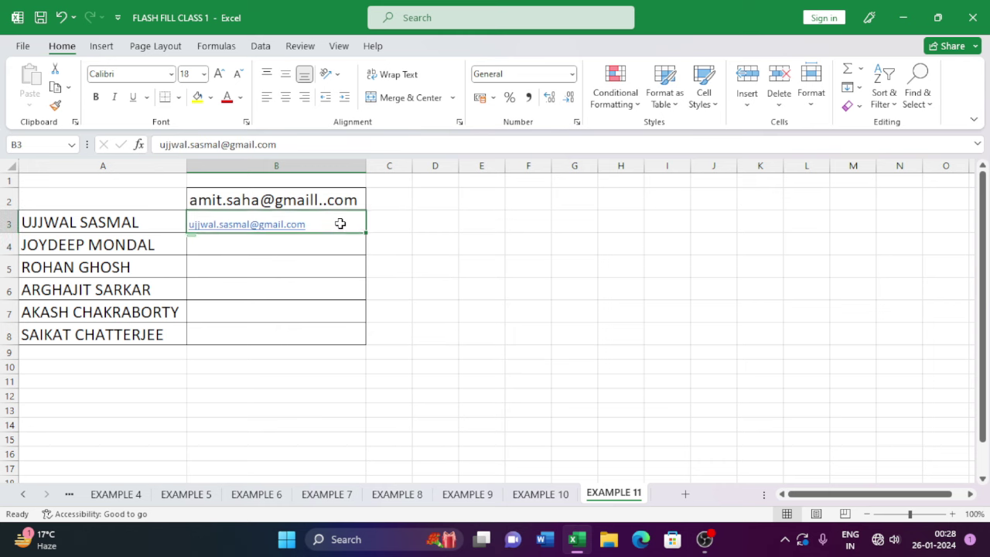
drag(341, 223, 344, 331)
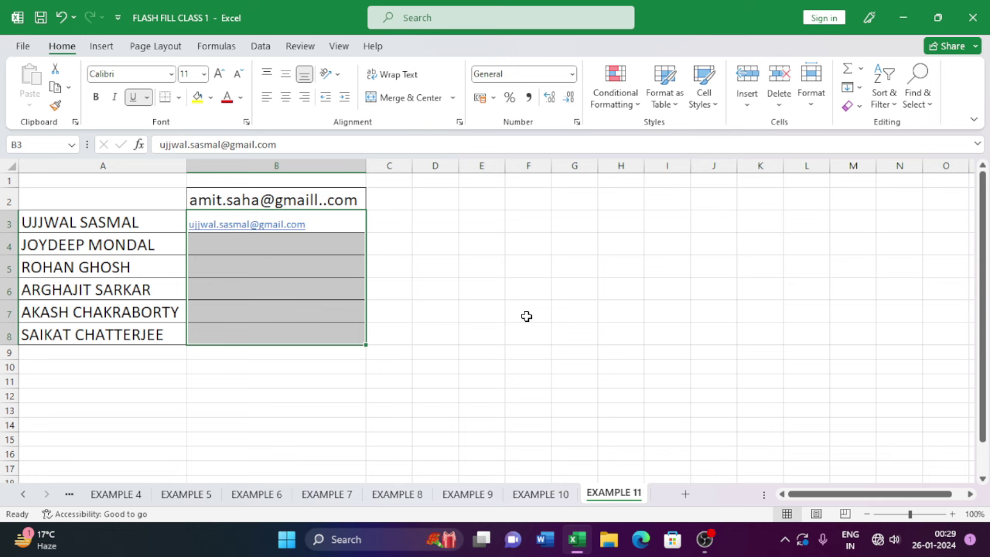
key(ctrl+e)
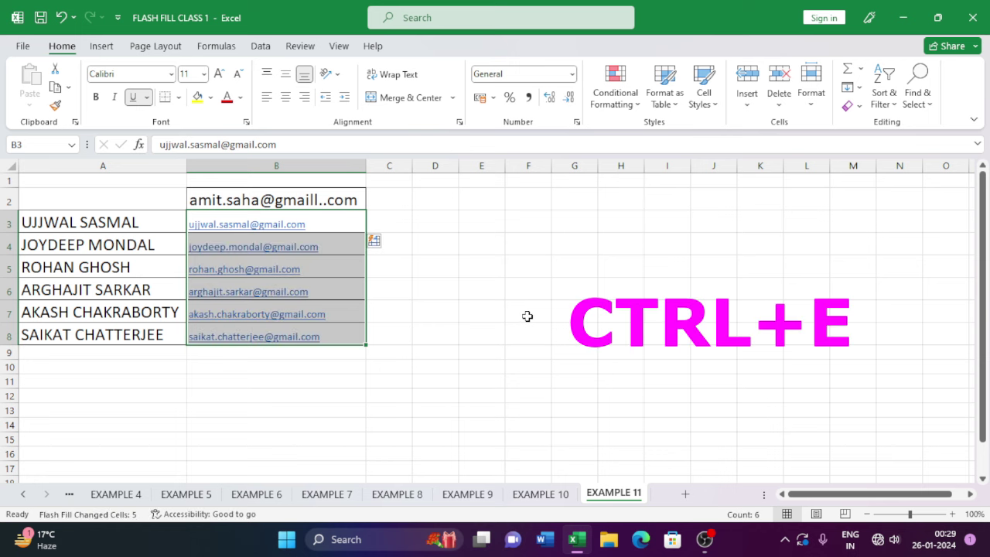